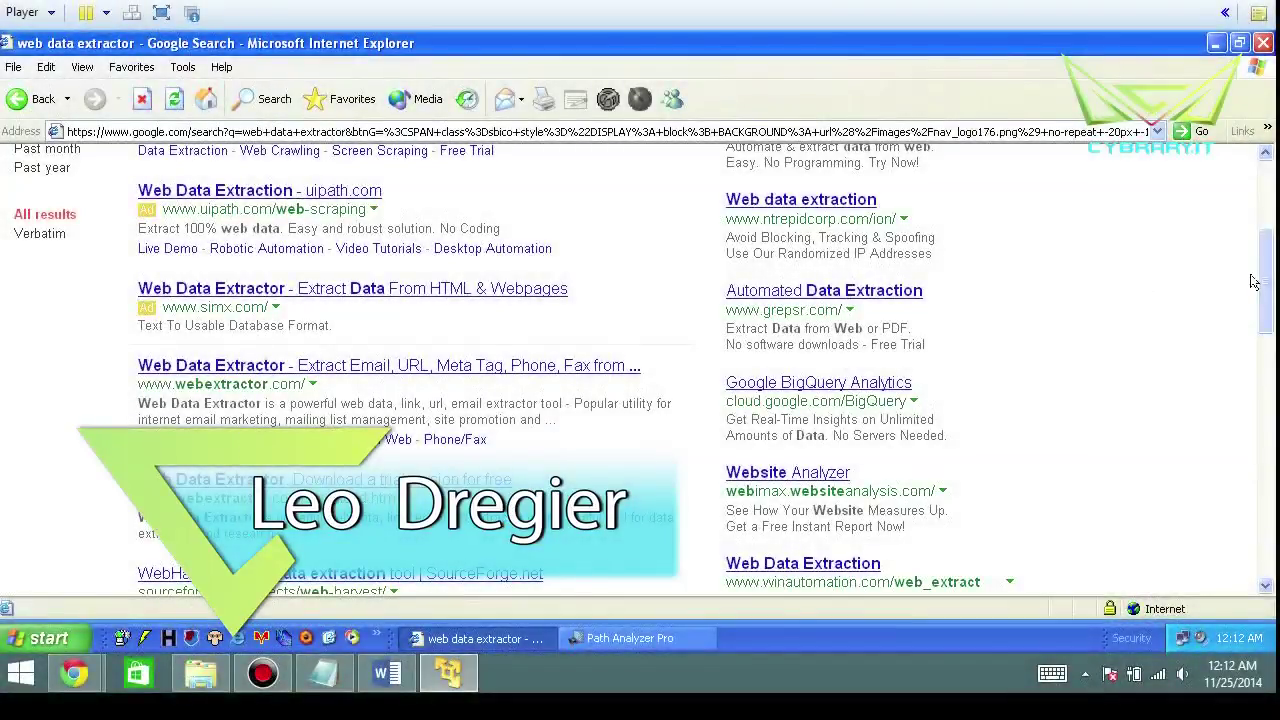
Scroll the 'web data extractor' Google results and open the webextractor.com Web Data Extractor link
{"action": "left_click_drag", "start_coordinate": [1263, 287], "coordinate": [1262, 182]}
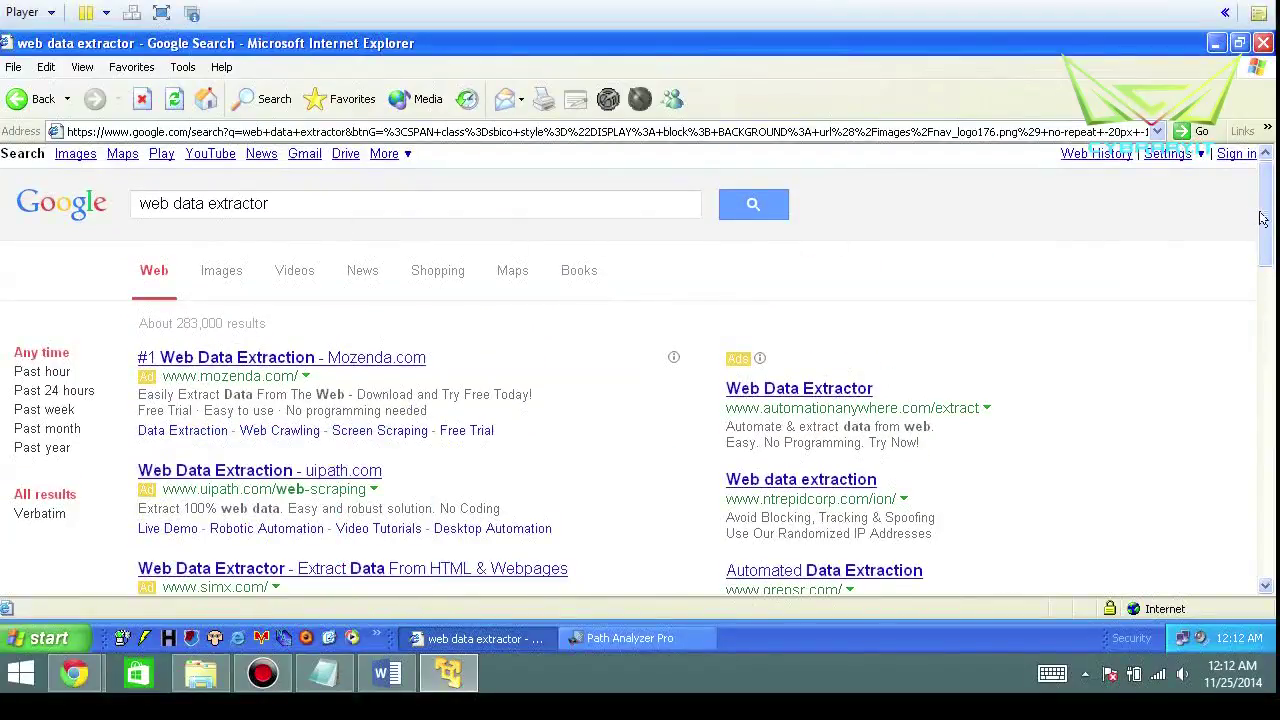
{"action": "left_click_drag", "start_coordinate": [1263, 221], "coordinate": [1263, 293]}
{"action": "left_click", "coordinate": [376, 350]}
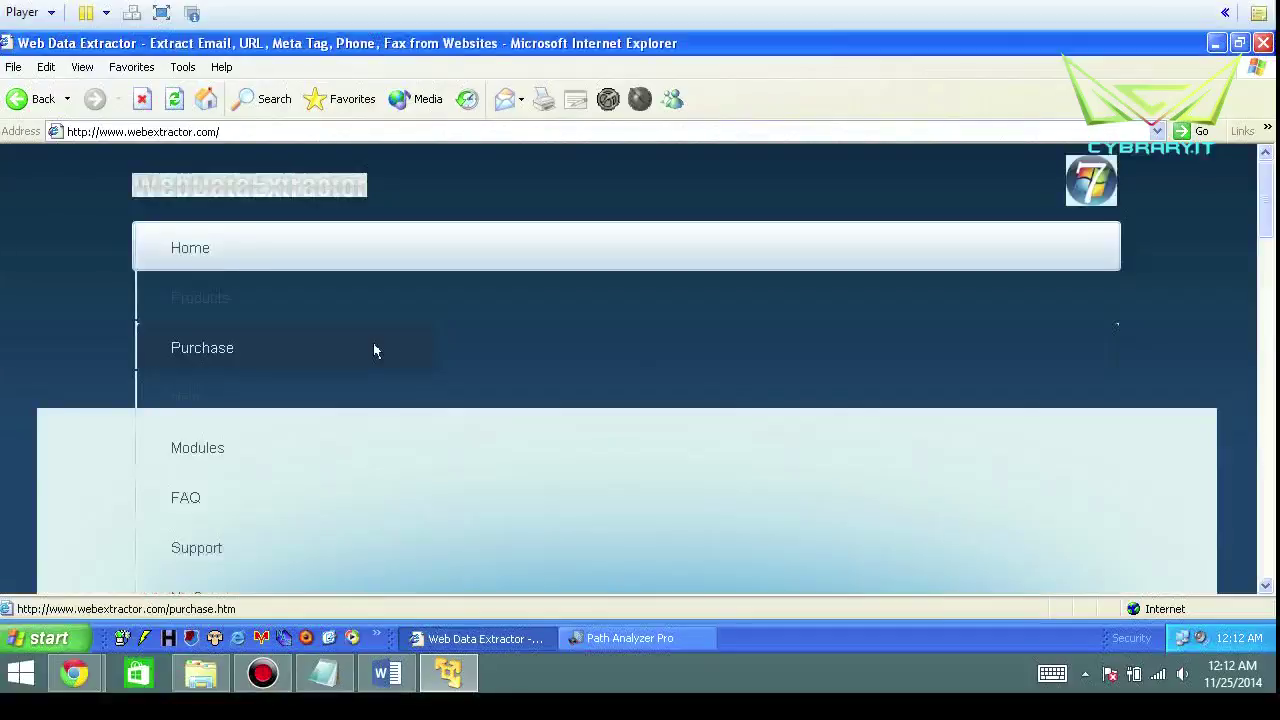
Go to the Web Data Extractor 8.3 download page and scroll to the v8.3 and Pro v3.1 mirror links
{"action": "scroll", "coordinate": [349, 526], "scroll_direction": "down", "scroll_amount": 5}
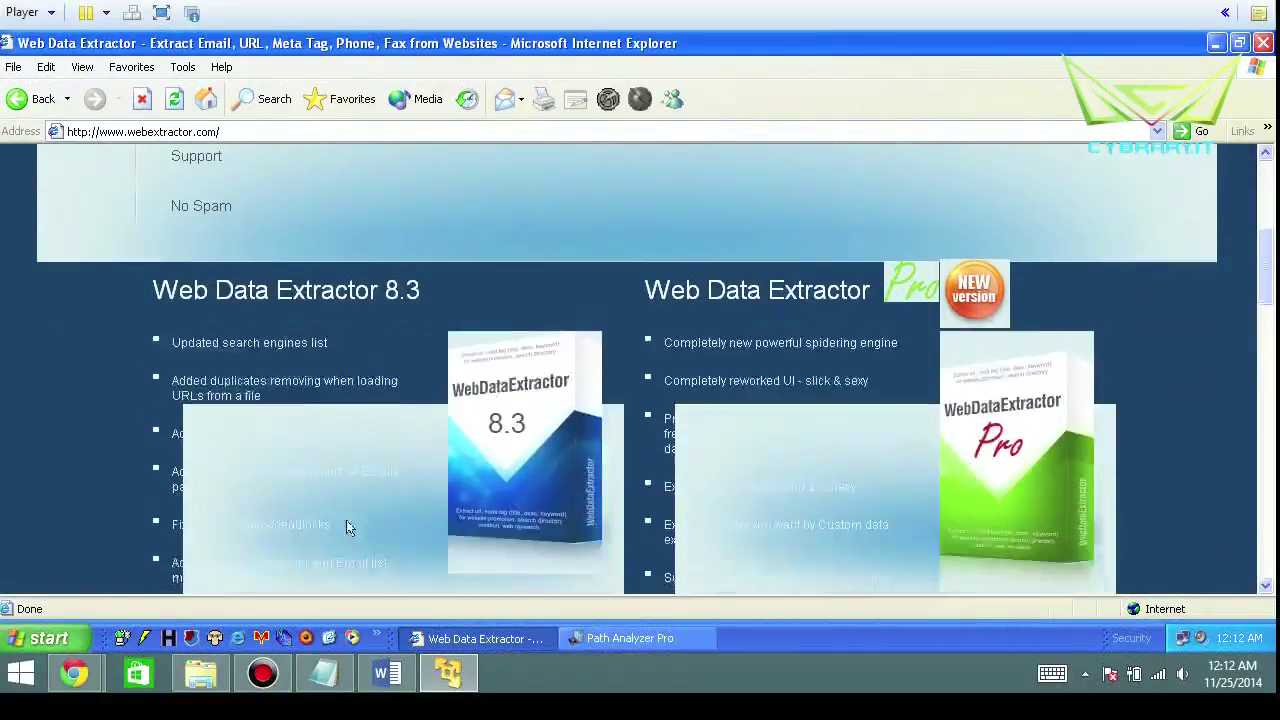
{"action": "scroll", "coordinate": [349, 526], "scroll_direction": "down", "scroll_amount": 3}
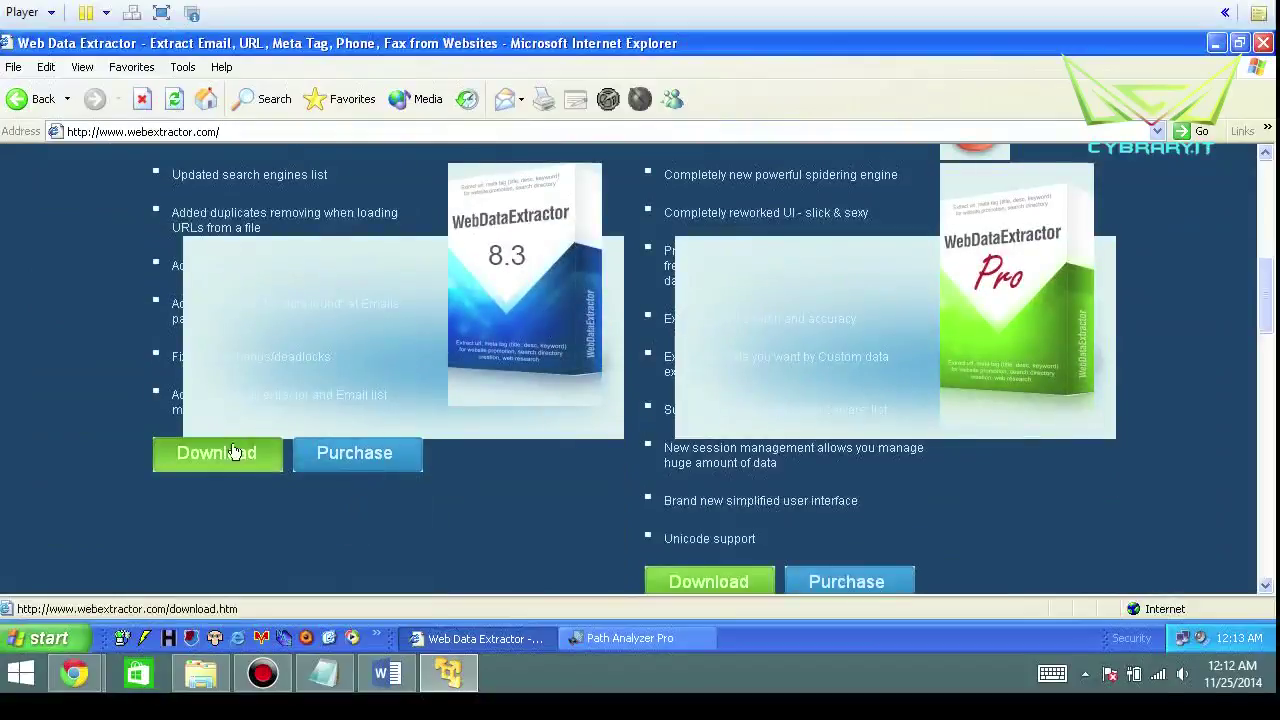
{"action": "left_click", "coordinate": [231, 452]}
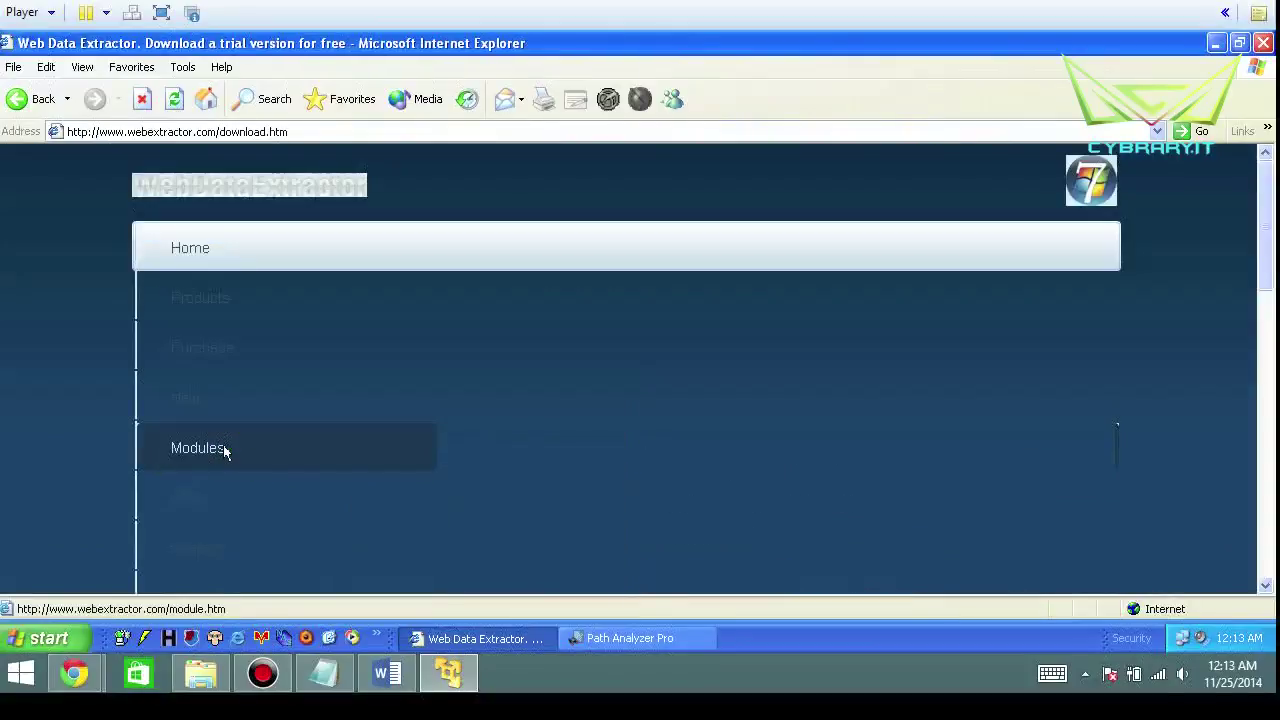
{"action": "scroll", "coordinate": [224, 452], "scroll_direction": "down", "scroll_amount": 6}
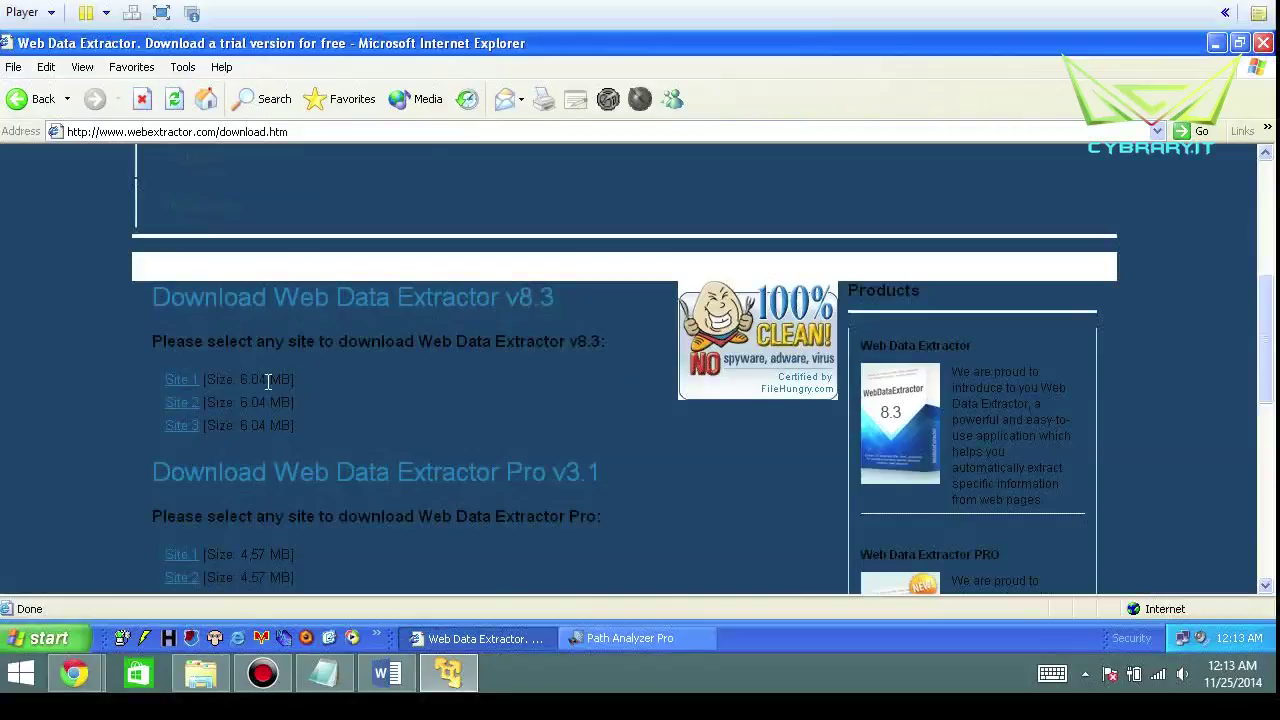
Download v8.3 from Site 1 and run setup: accept the license, install, and finish
{"action": "left_click", "coordinate": [181, 384]}
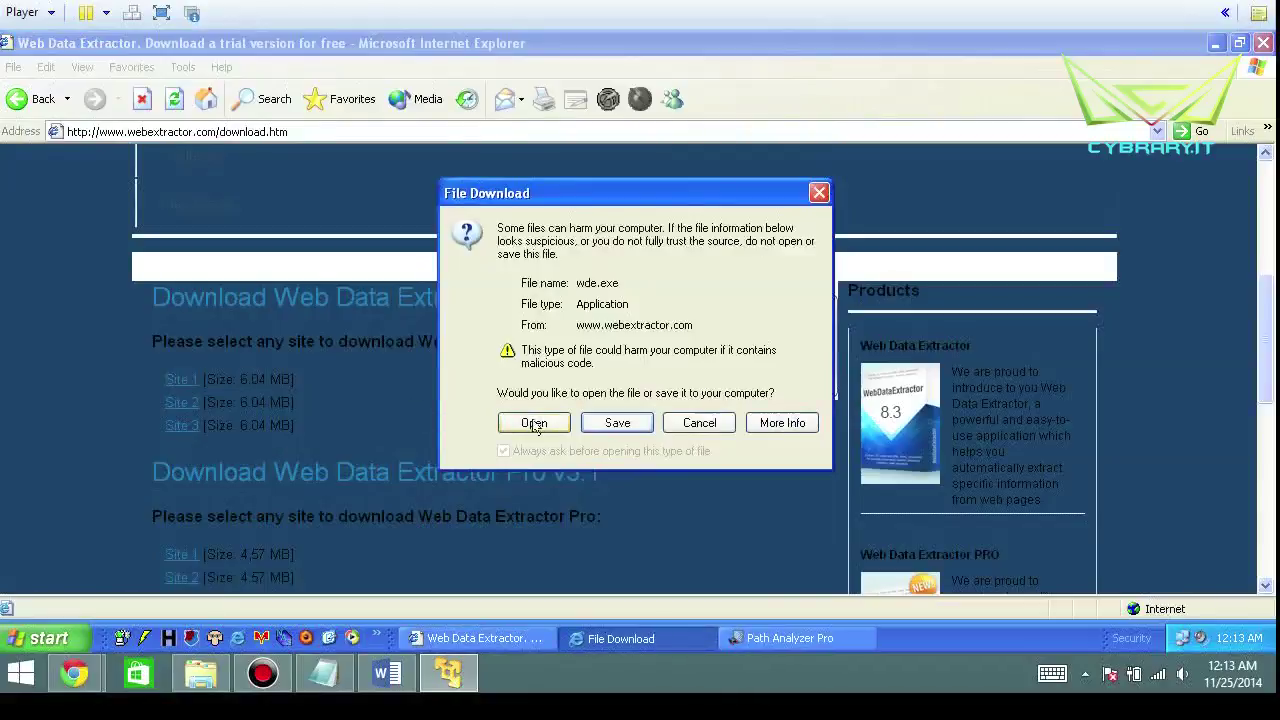
{"action": "left_click", "coordinate": [533, 423]}
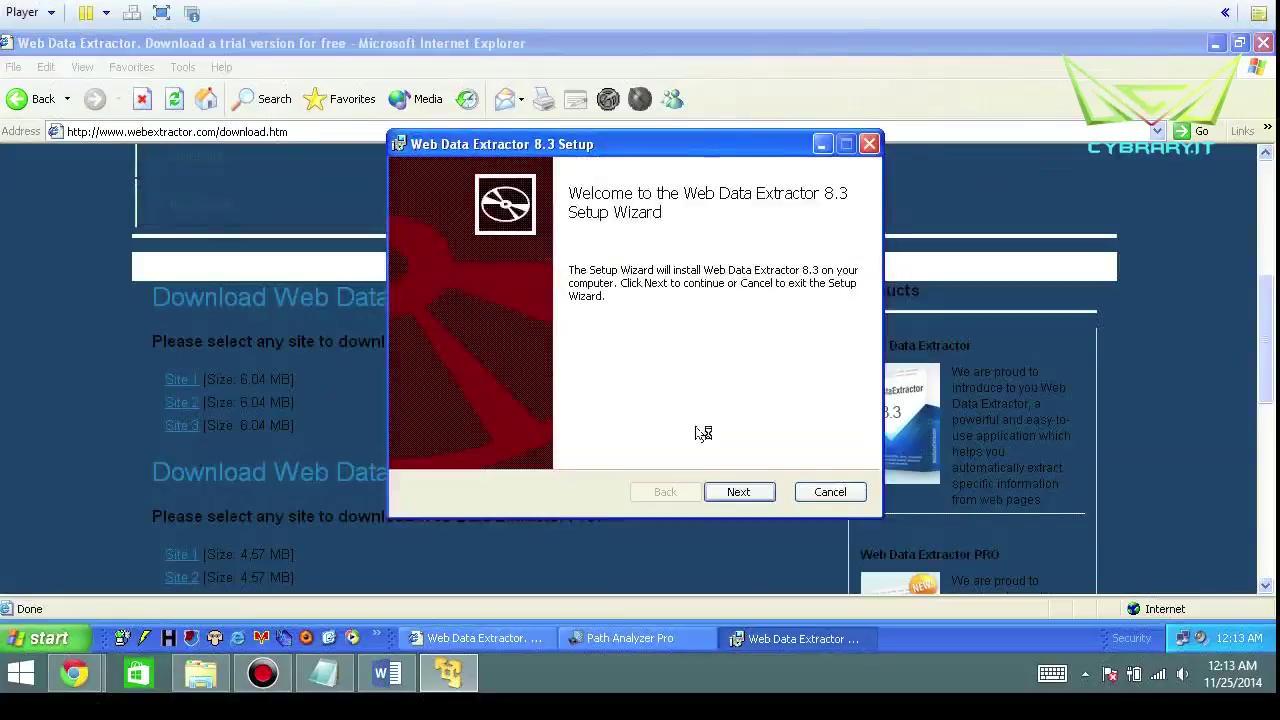
{"action": "left_click", "coordinate": [738, 492]}
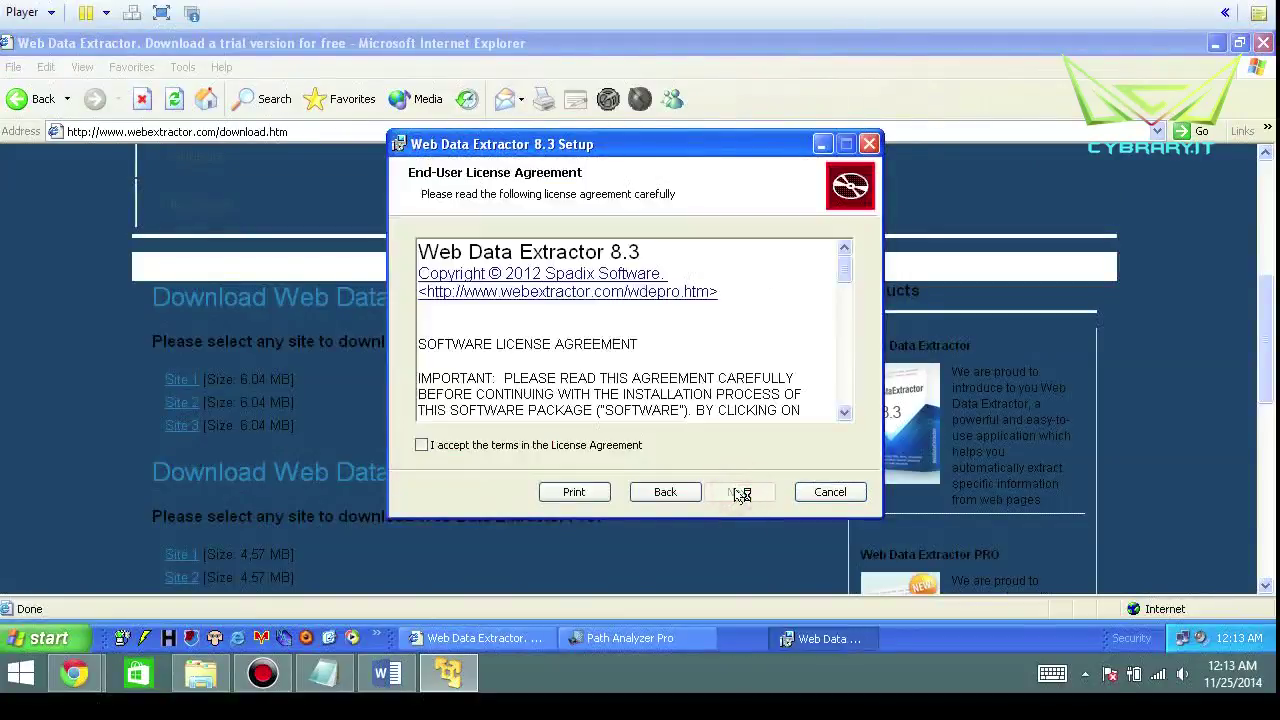
{"action": "left_click", "coordinate": [572, 445]}
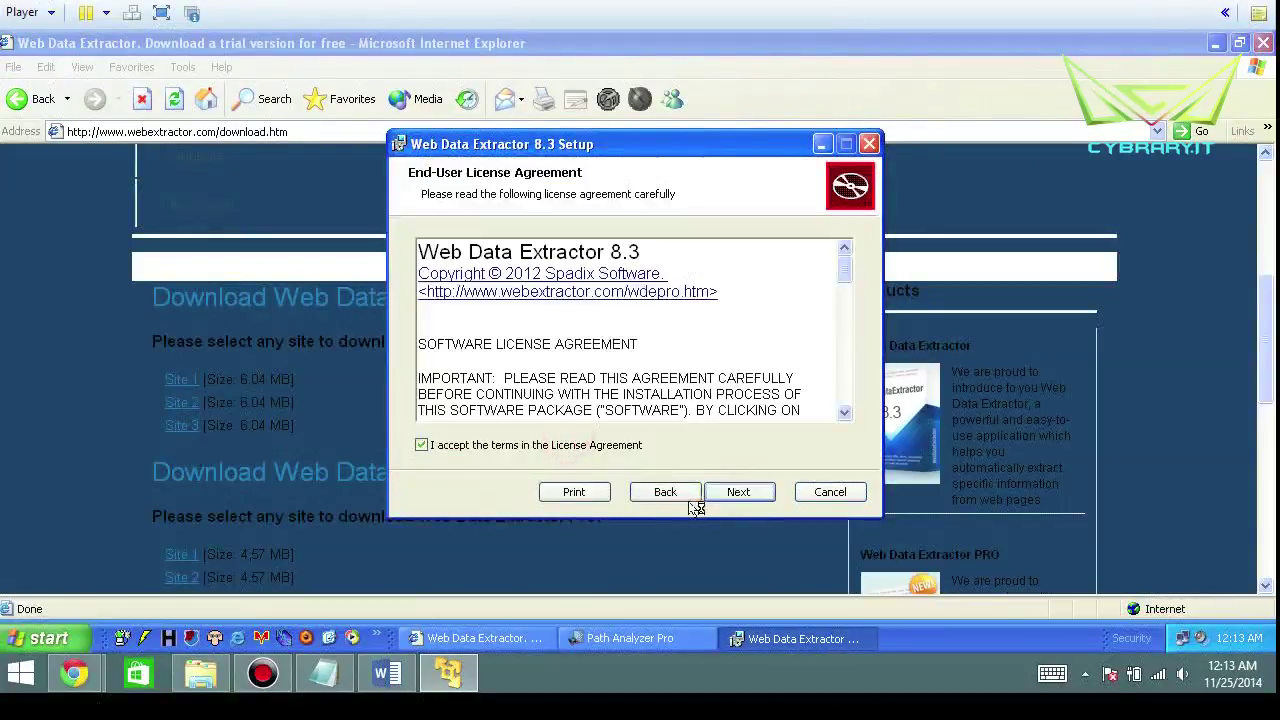
{"action": "left_click", "coordinate": [738, 491]}
{"action": "left_click", "coordinate": [738, 491]}
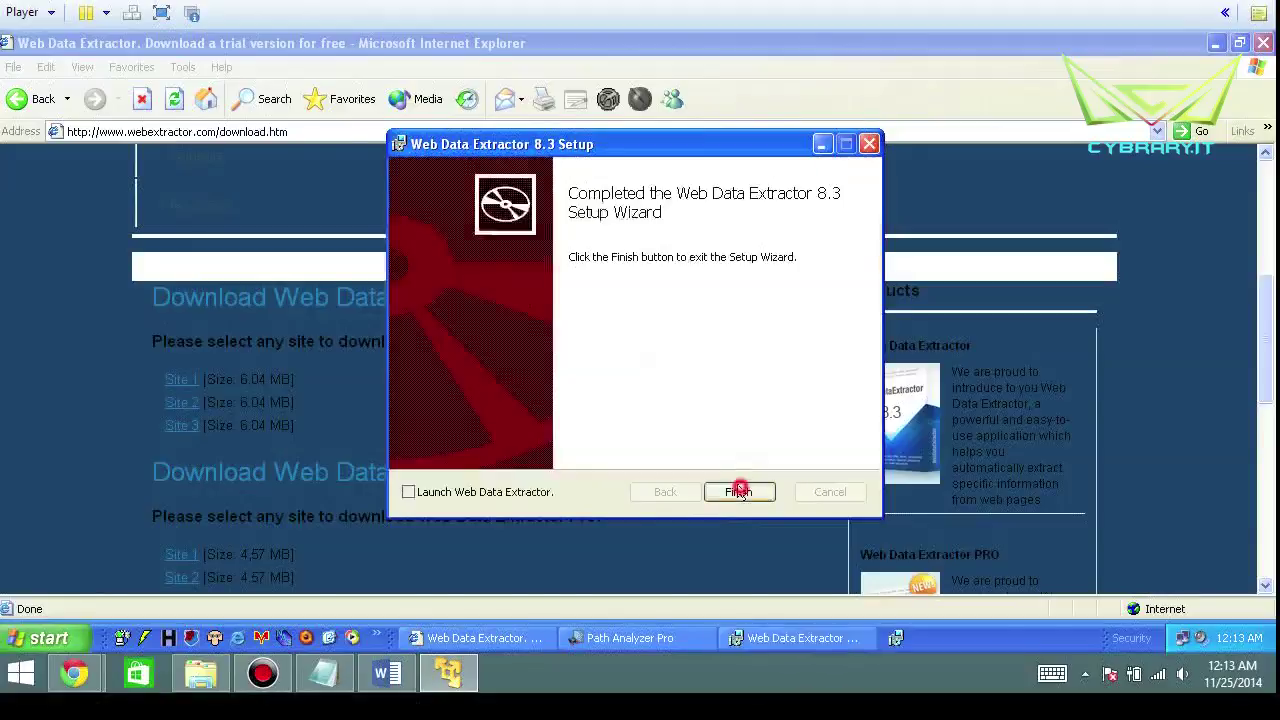
{"action": "left_click", "coordinate": [739, 491]}
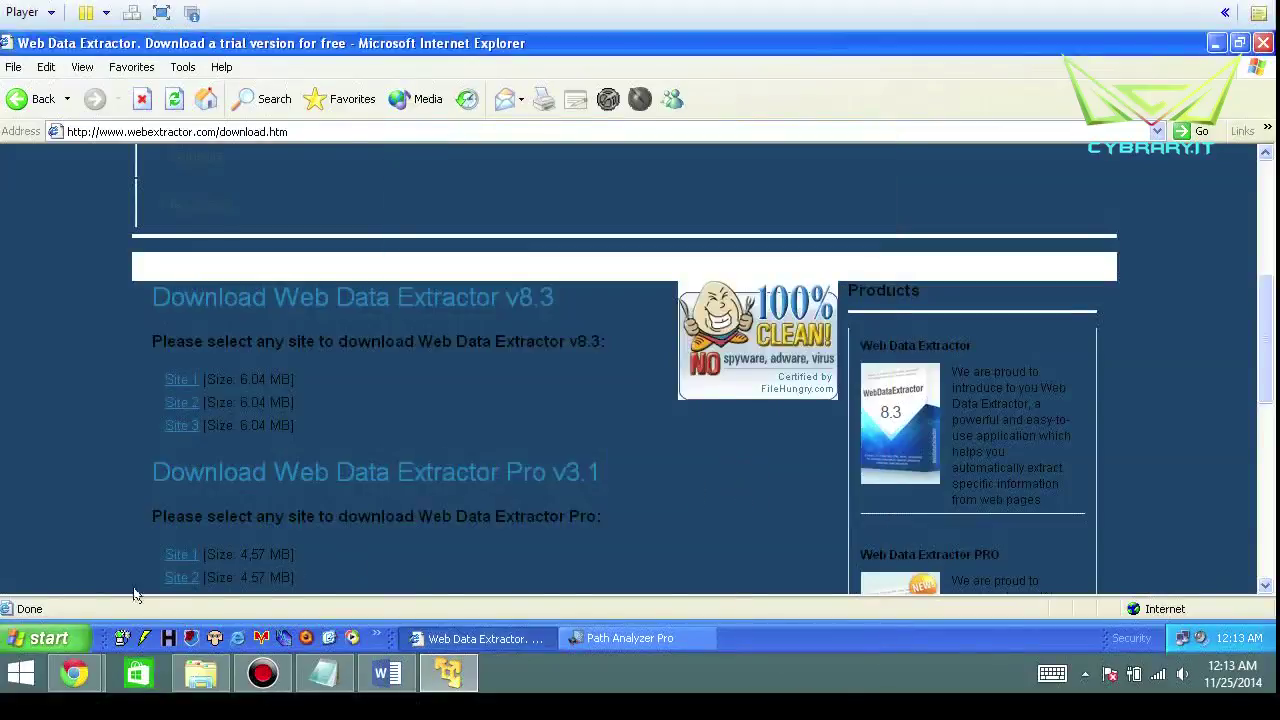
Launch Web Data Extractor from Start > All Programs > Web Data Extractor
{"action": "left_click", "coordinate": [20, 638]}
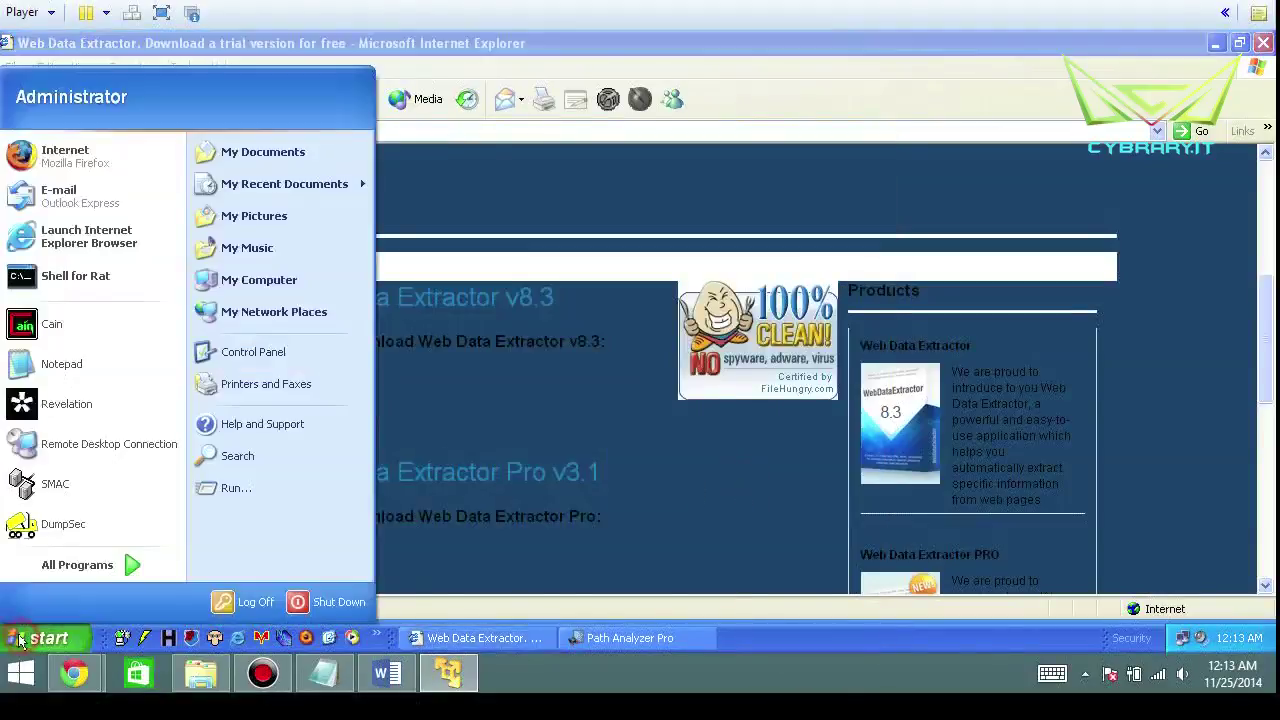
{"action": "left_click", "coordinate": [80, 566]}
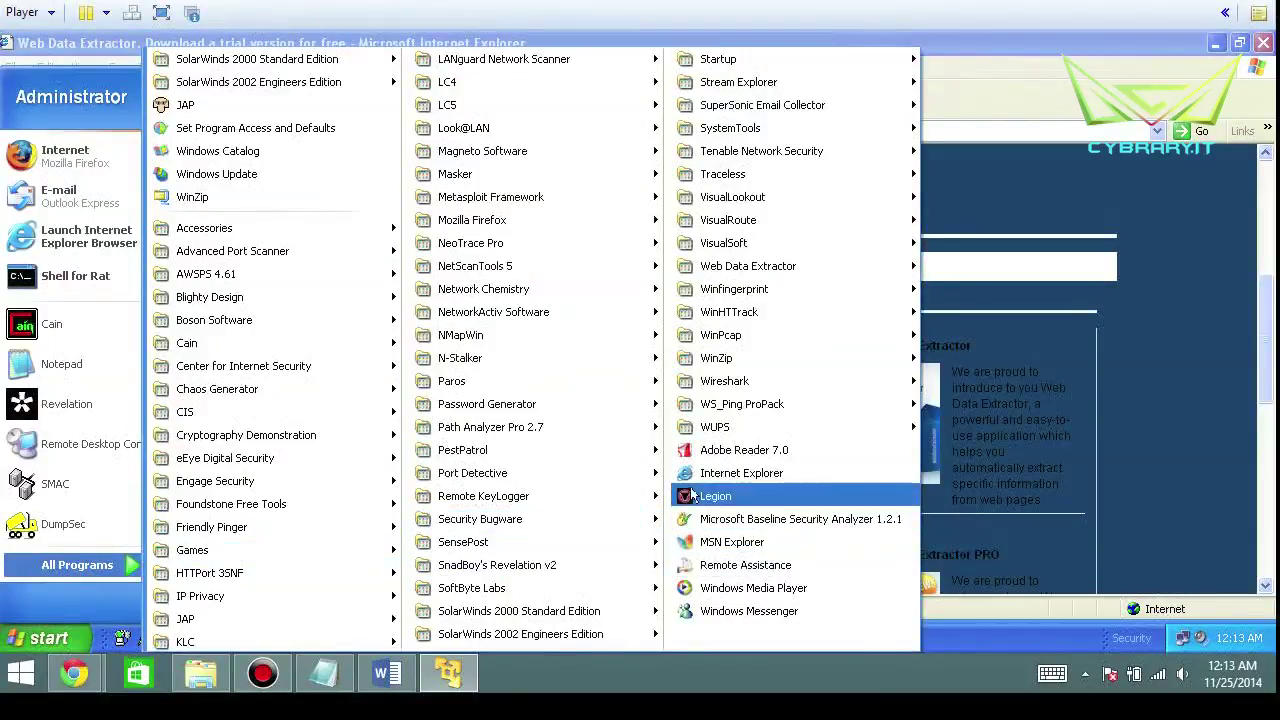
{"action": "mouse_move", "coordinate": [740, 400]}
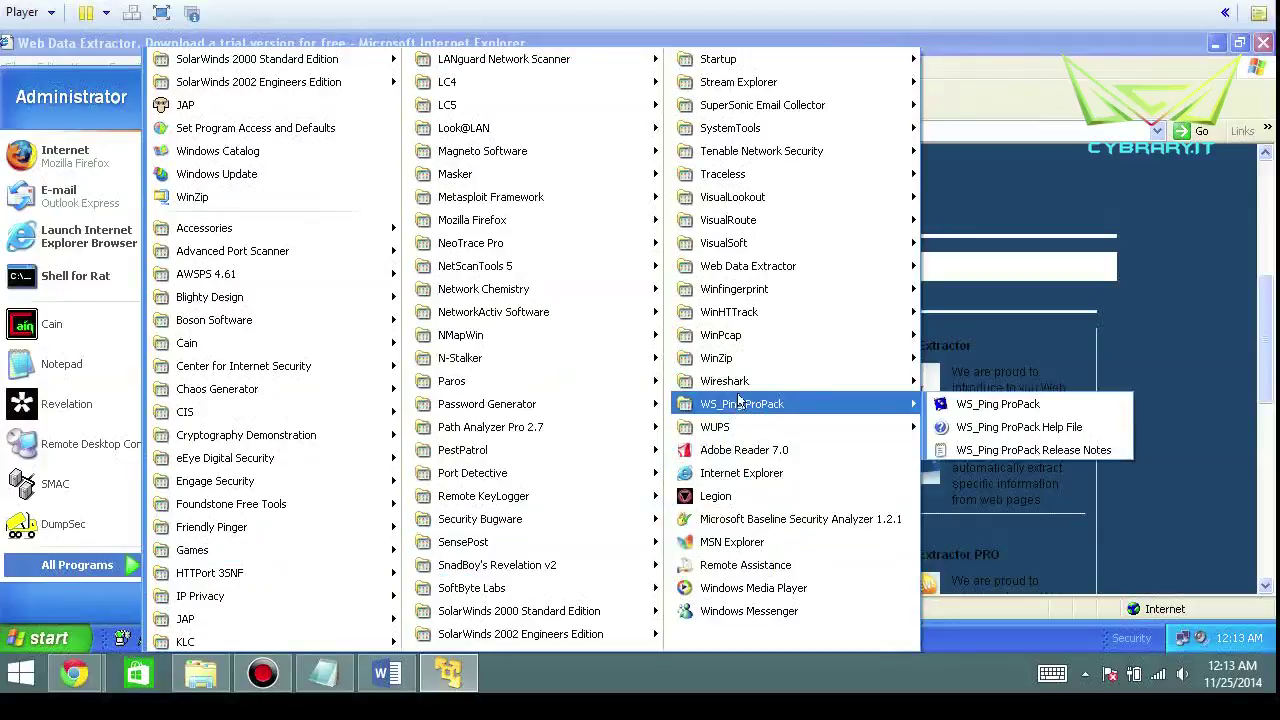
{"action": "mouse_move", "coordinate": [800, 268]}
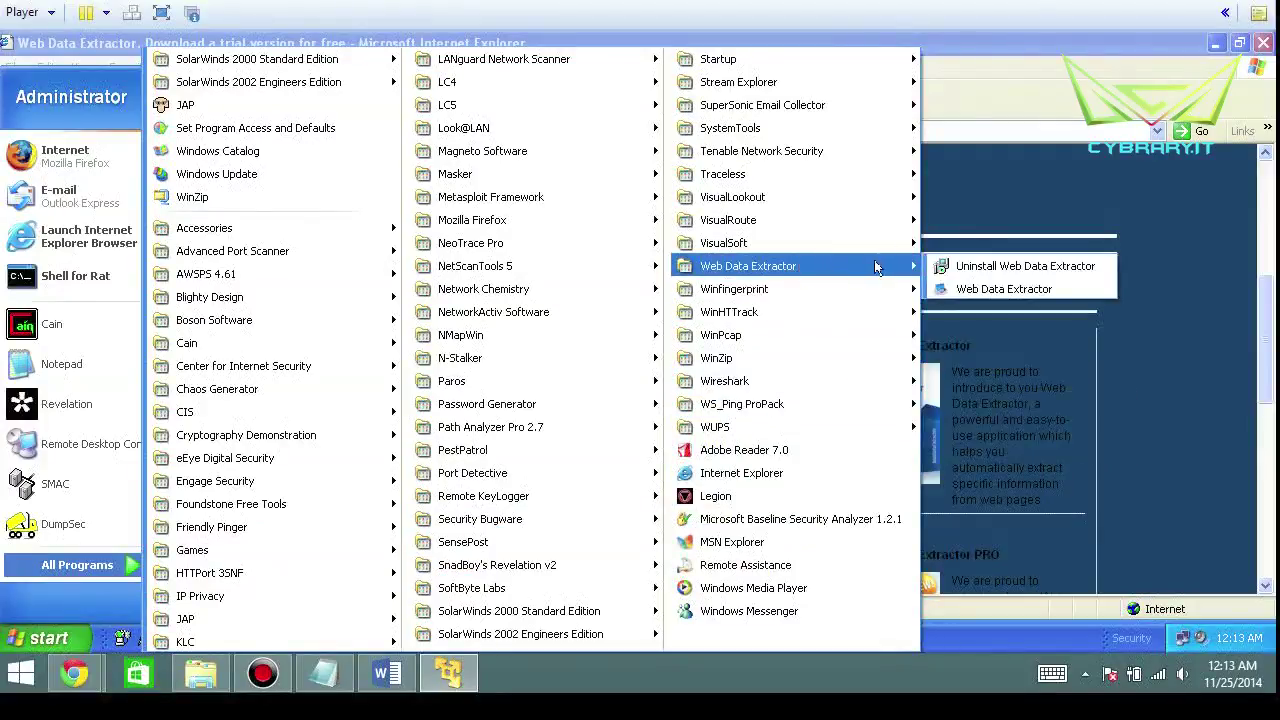
{"action": "left_click", "coordinate": [1070, 289]}
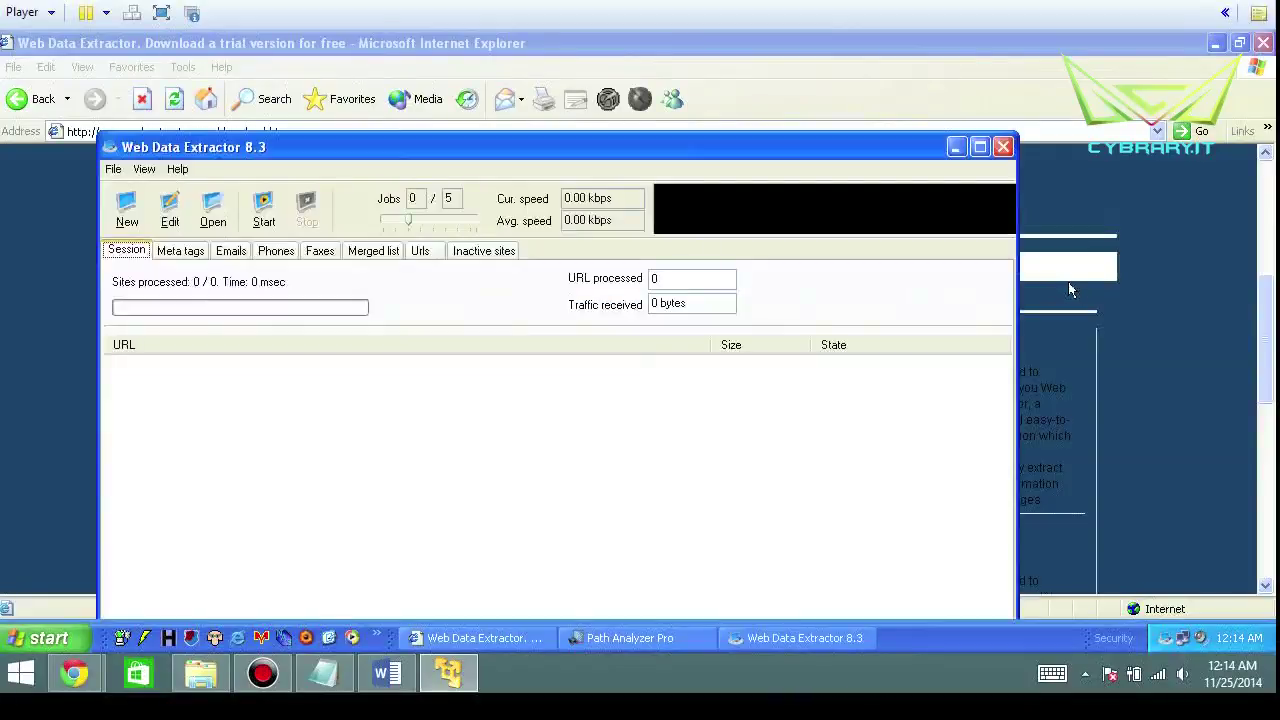
Maximize the window and try Start, accepting the Starting URL notice to reach Session settings
{"action": "left_click", "coordinate": [982, 148]}
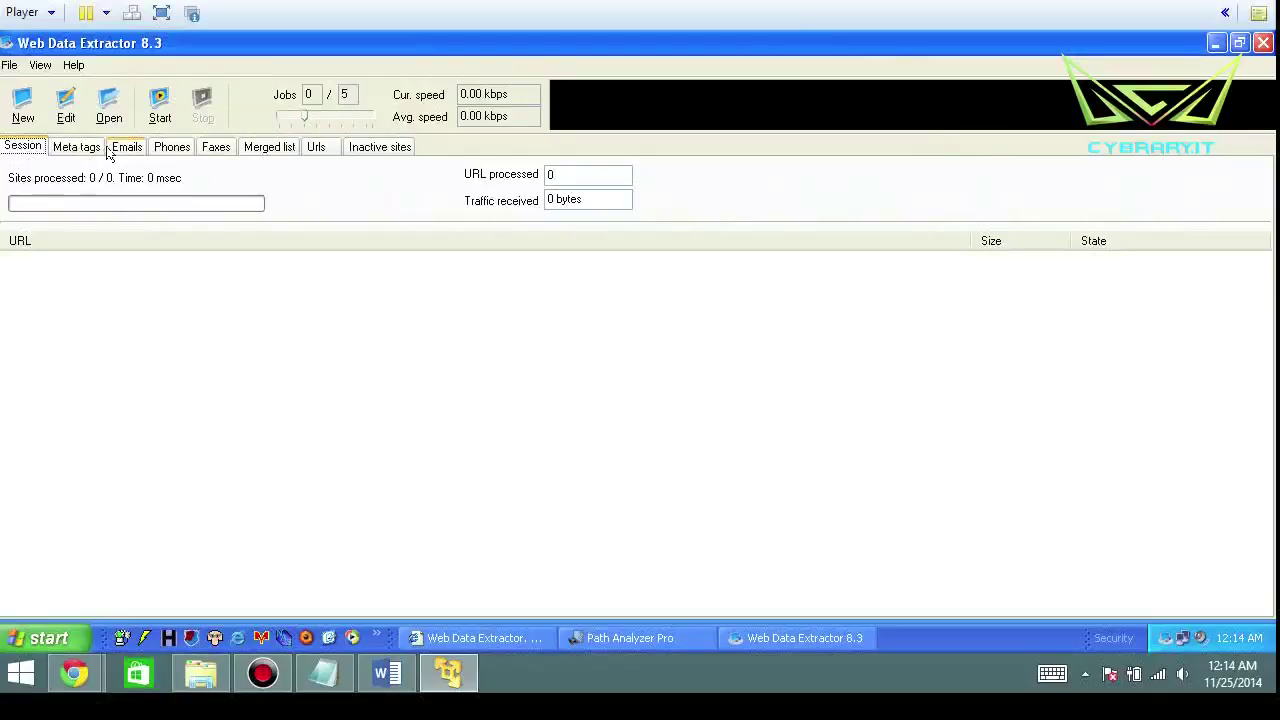
{"action": "left_click", "coordinate": [155, 108]}
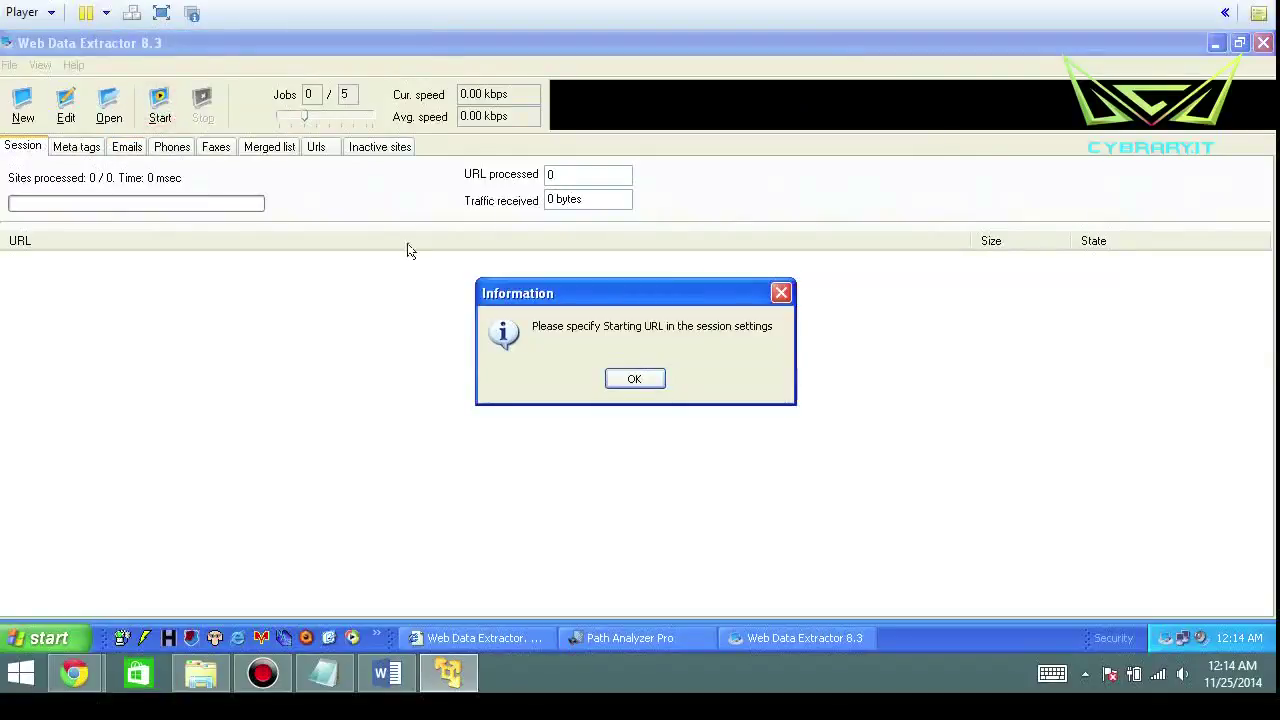
{"action": "left_click", "coordinate": [637, 380]}
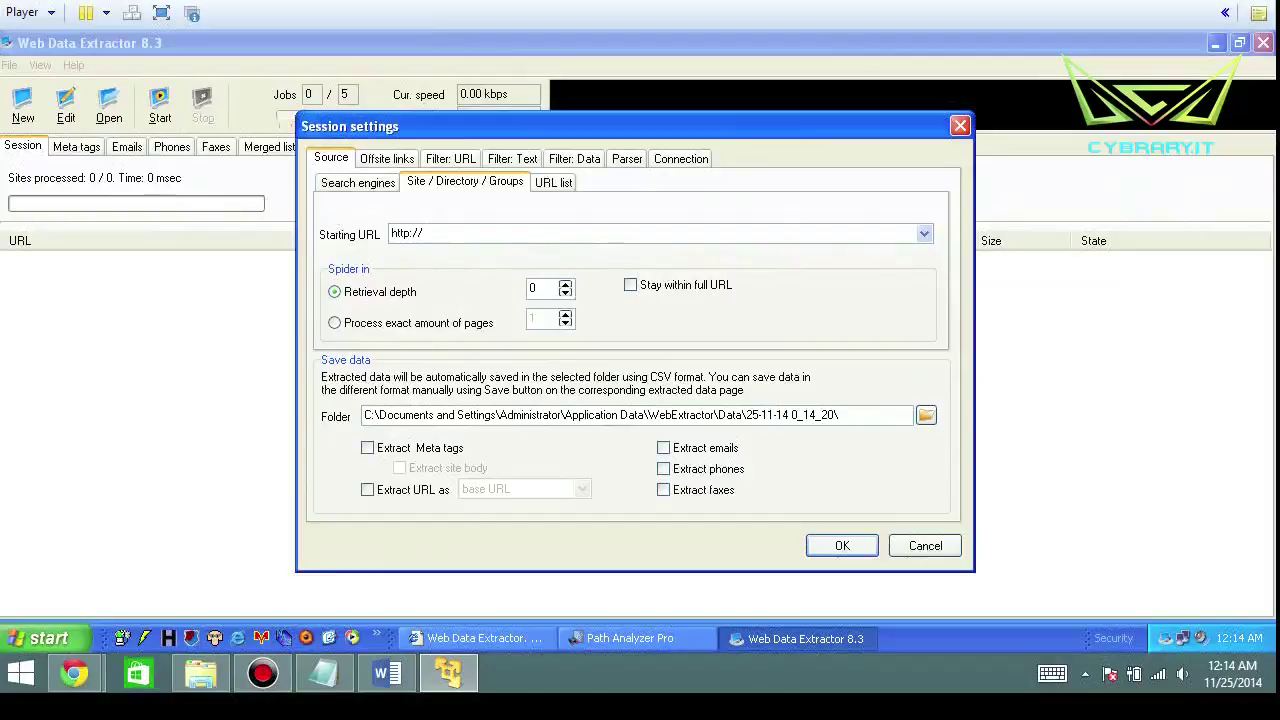
{"action": "left_click", "coordinate": [470, 232]}
{"action": "key", "text": "End"}
{"action": "type", "text": "www.cyb"}
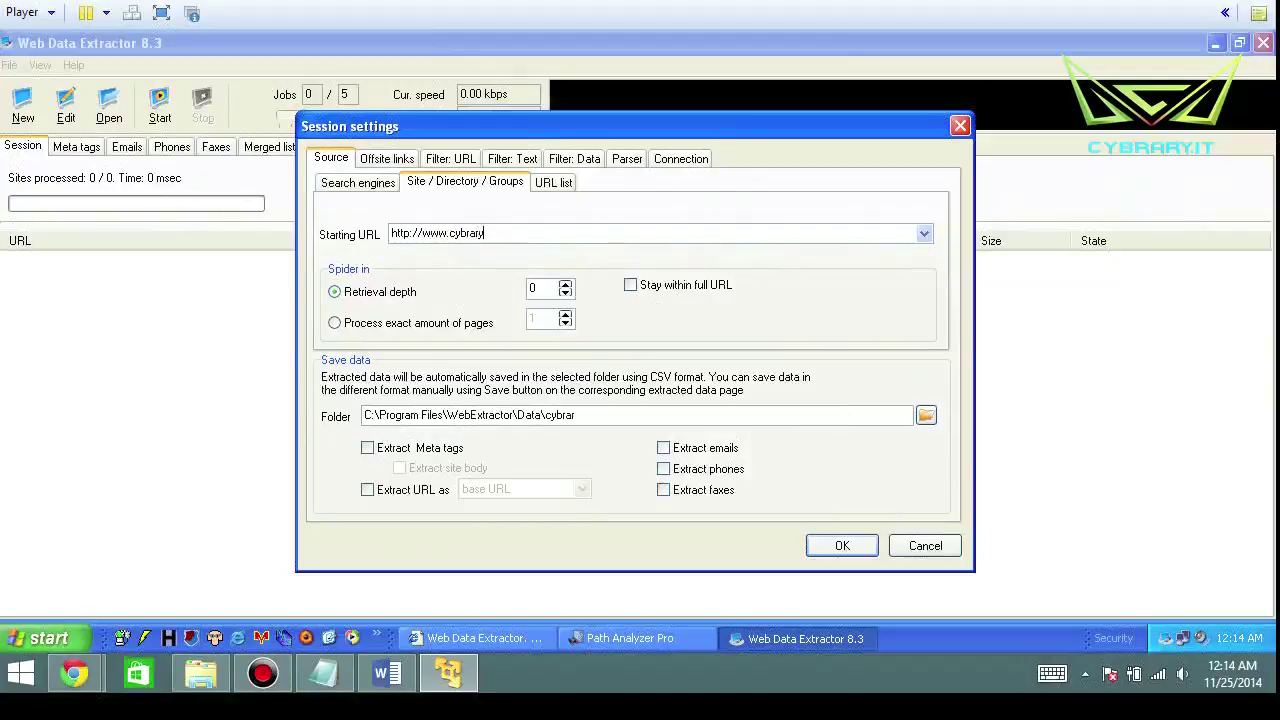
{"action": "type", "text": "rary.it"}
{"action": "left_click", "coordinate": [833, 548]}
Confirm Session settings repeatedly until the 'Please specify data to extract' warning reopens them
{"action": "left_click", "coordinate": [836, 547]}
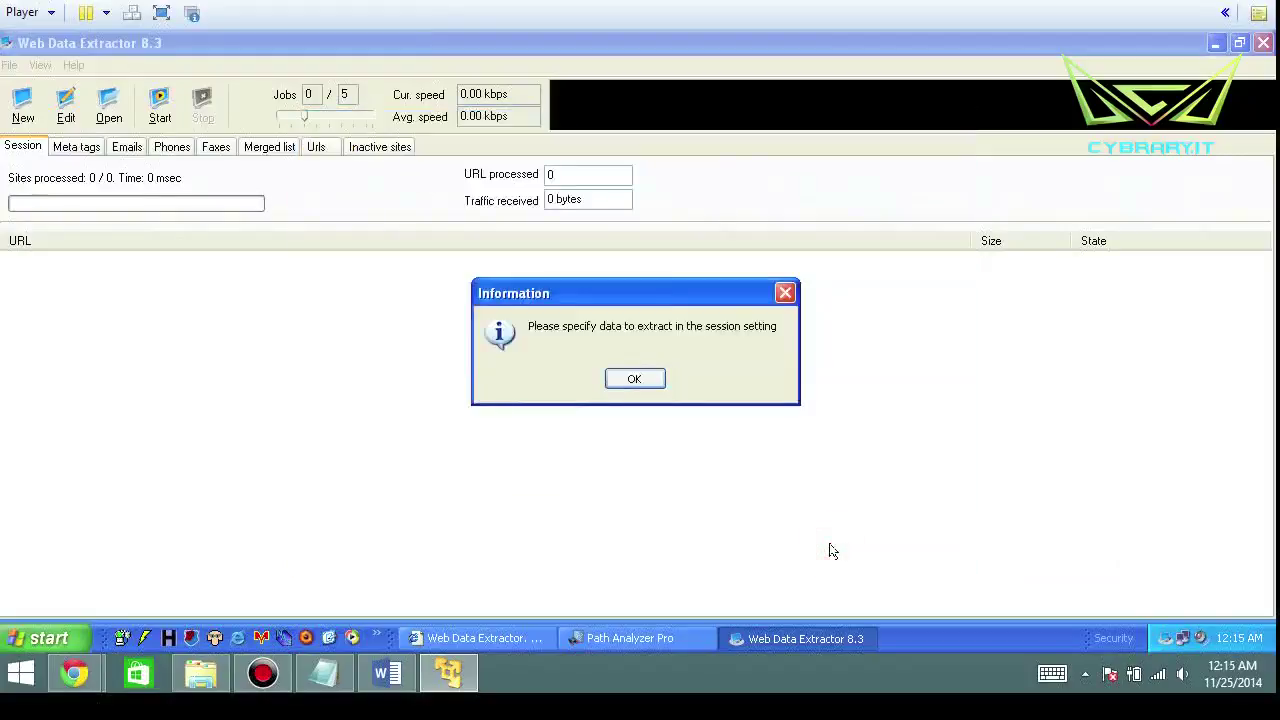
{"action": "left_click", "coordinate": [642, 380]}
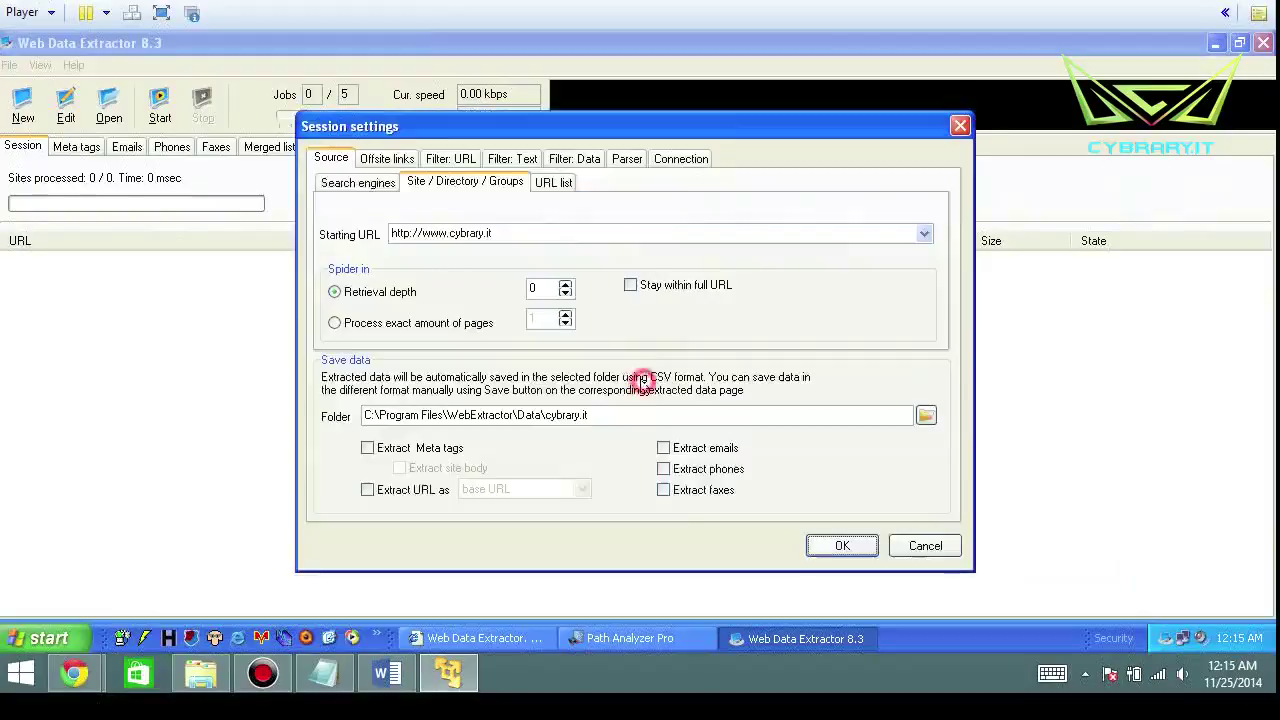
{"action": "left_click", "coordinate": [527, 232]}
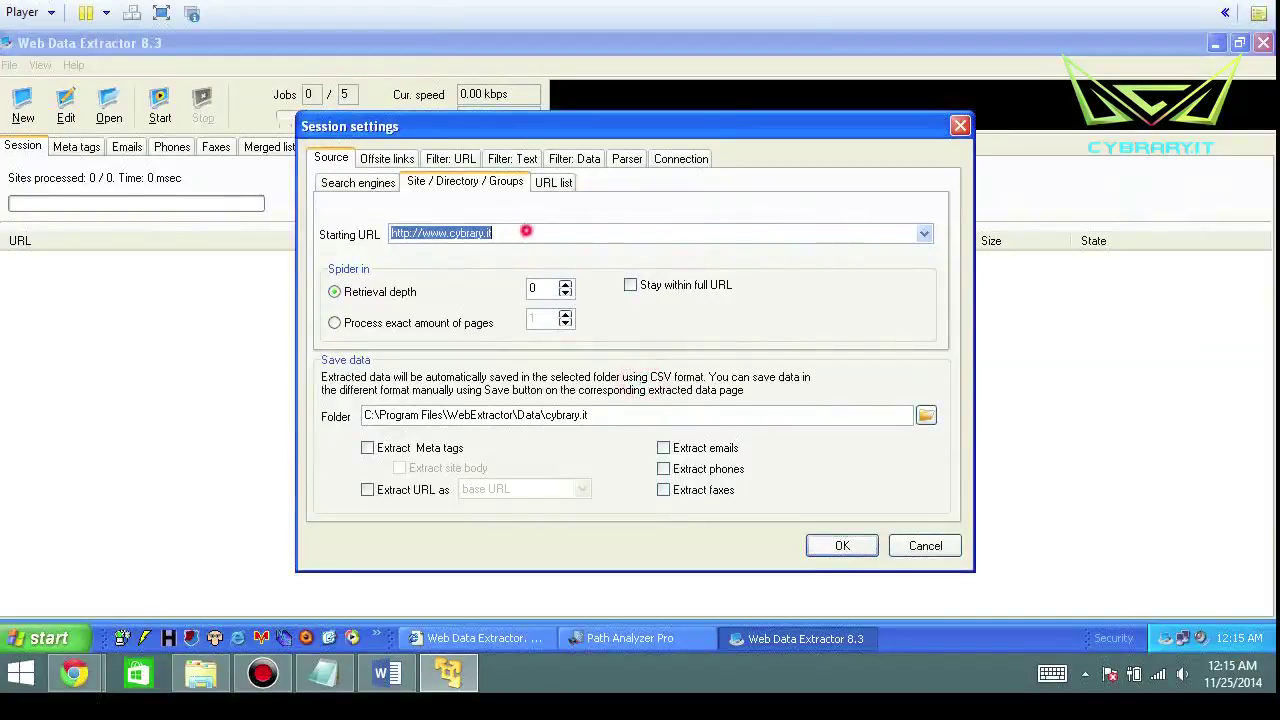
{"action": "left_click", "coordinate": [820, 548]}
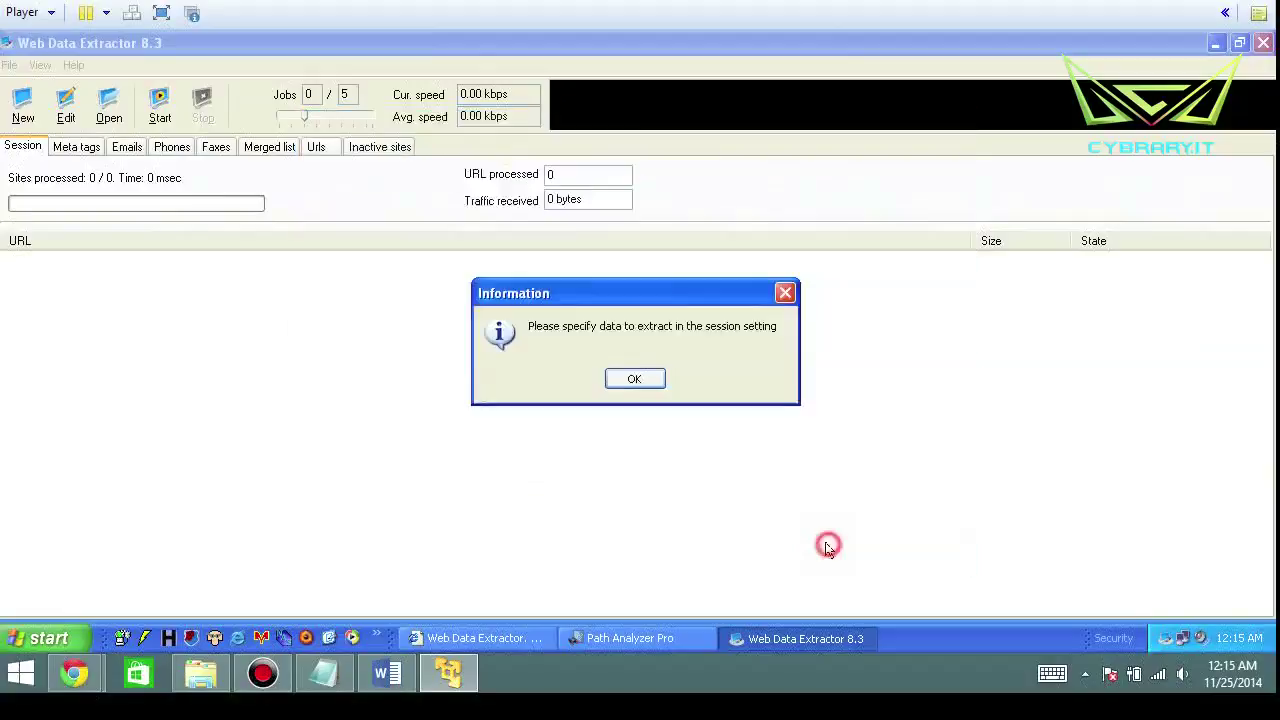
{"action": "left_click", "coordinate": [633, 380]}
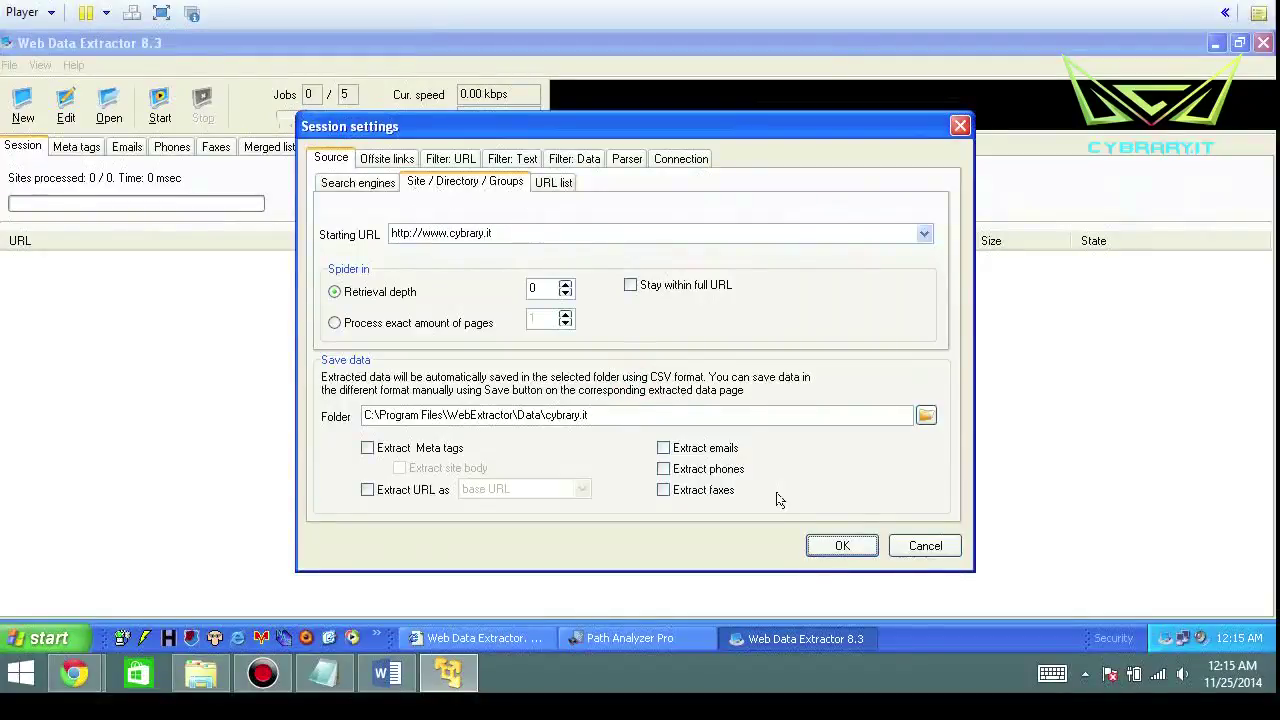
{"action": "left_click", "coordinate": [836, 545]}
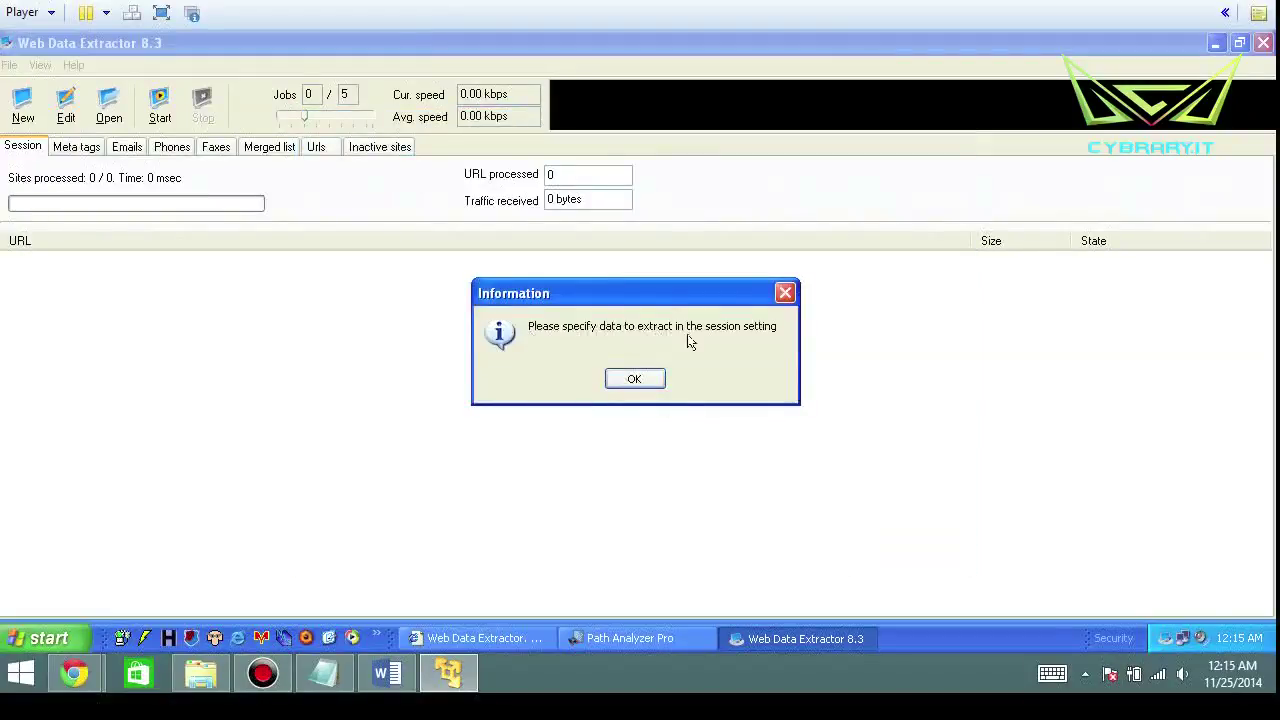
{"action": "left_click", "coordinate": [636, 380]}
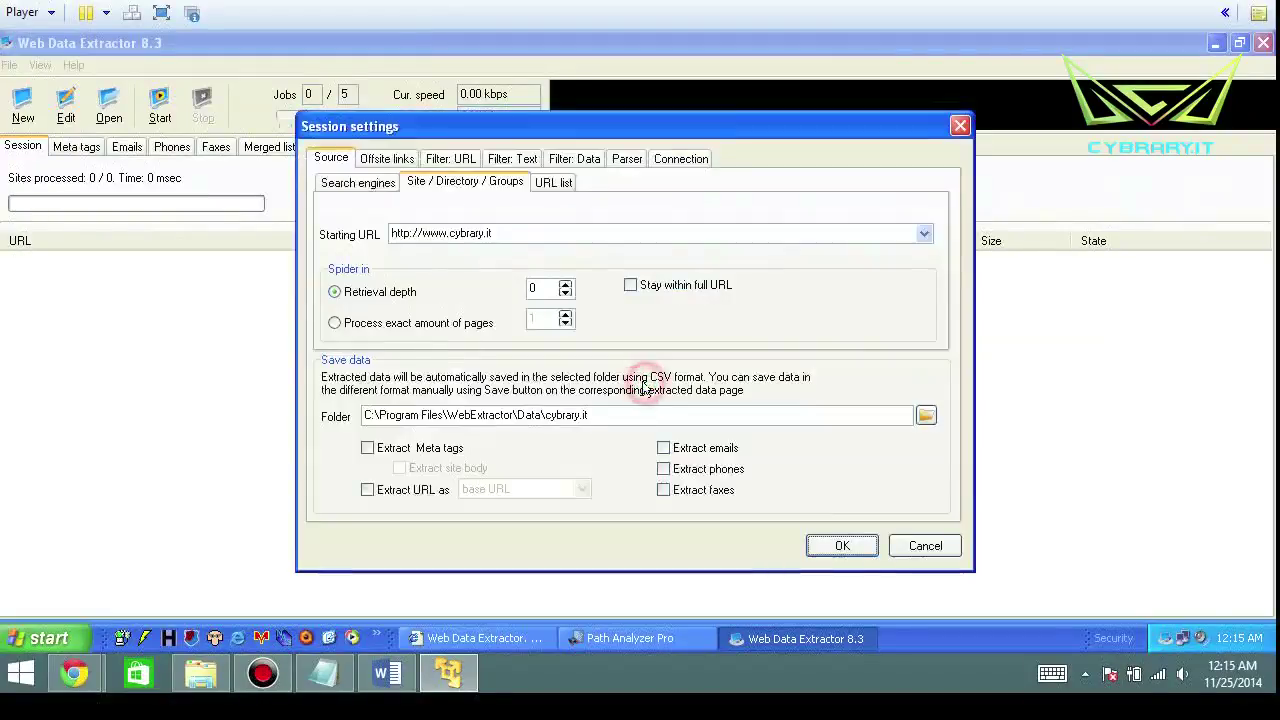
Check Extract emails, phones, faxes and Meta tags, leaving Extract site body unchecked
{"action": "left_click", "coordinate": [663, 449]}
{"action": "left_click", "coordinate": [664, 469]}
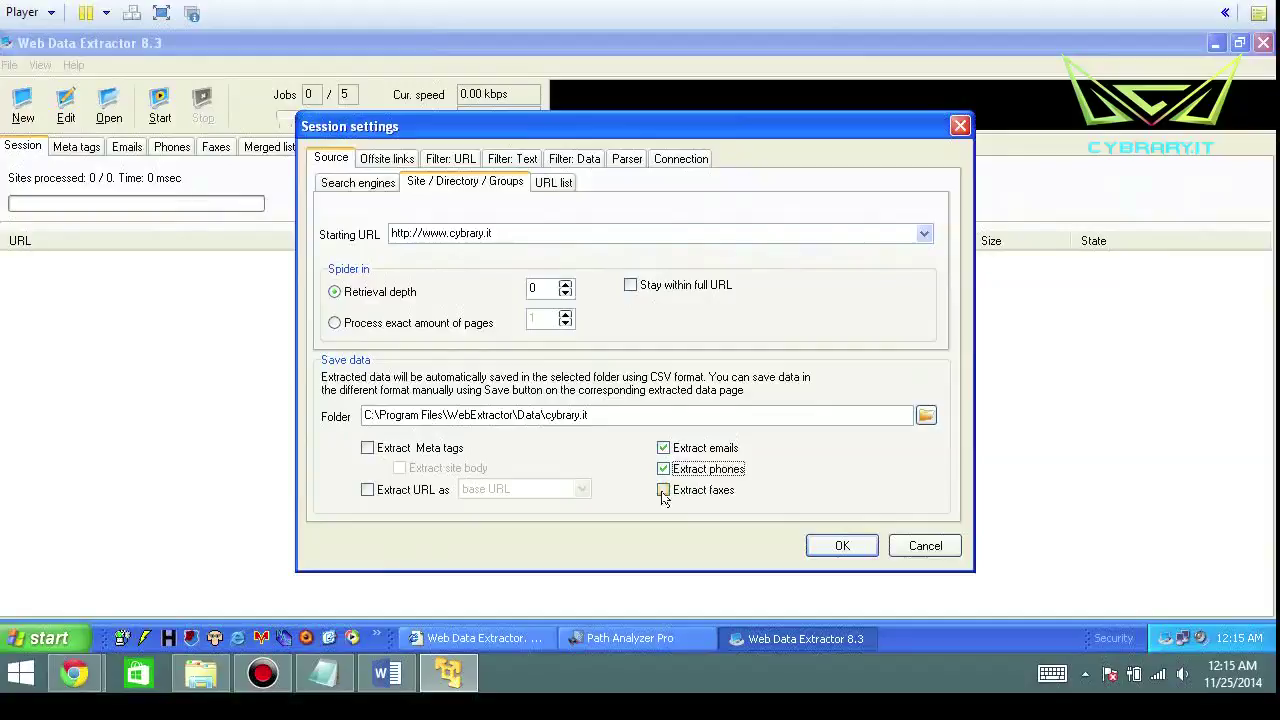
{"action": "left_click", "coordinate": [662, 492]}
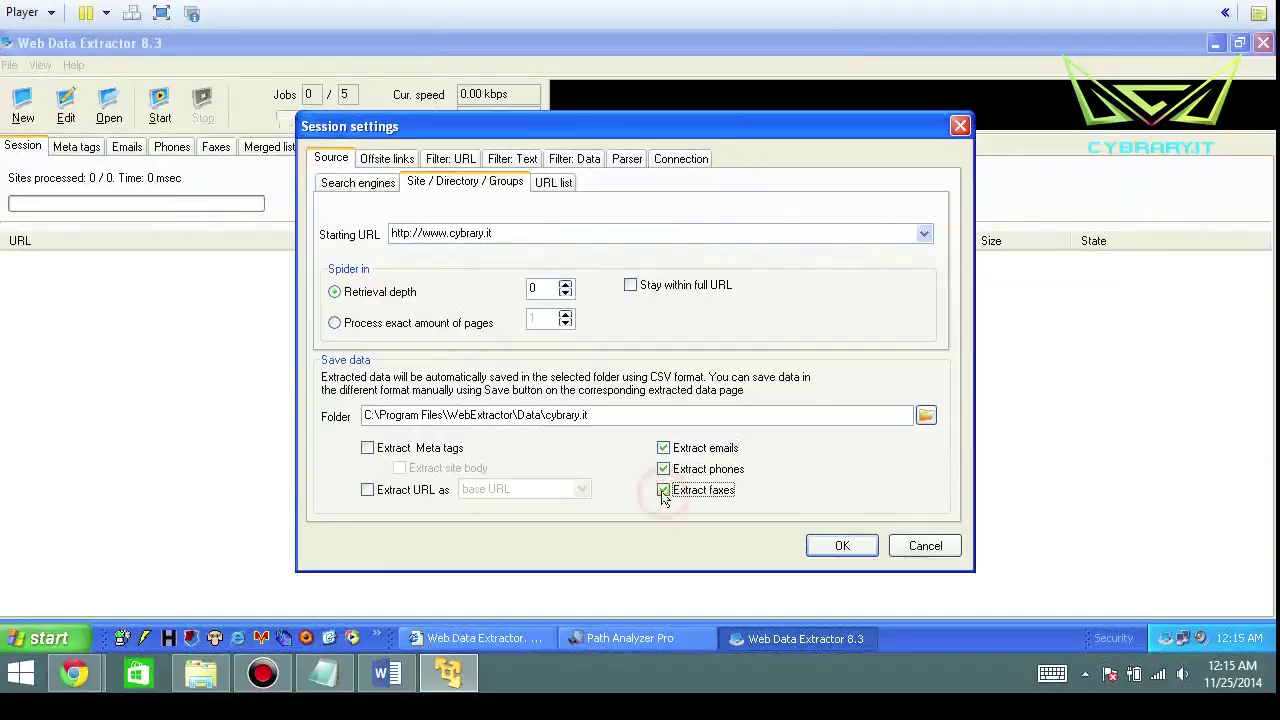
{"action": "left_click", "coordinate": [367, 449]}
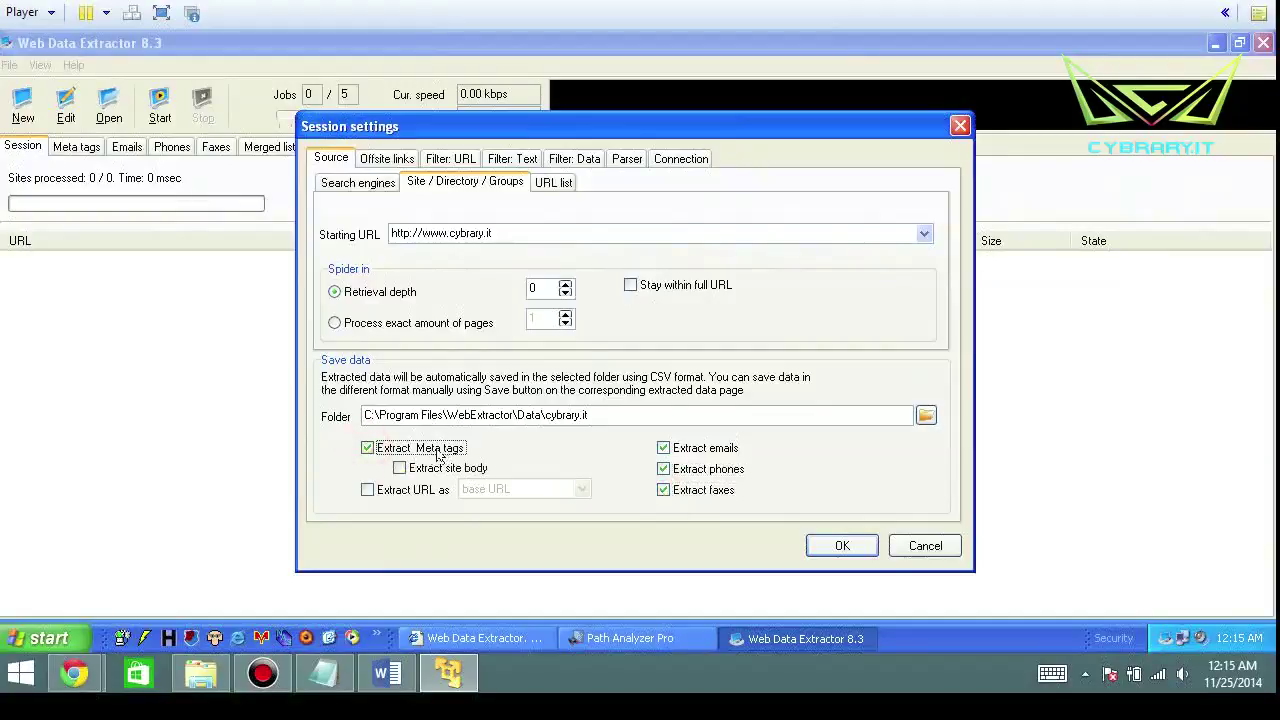
{"action": "left_click", "coordinate": [399, 469]}
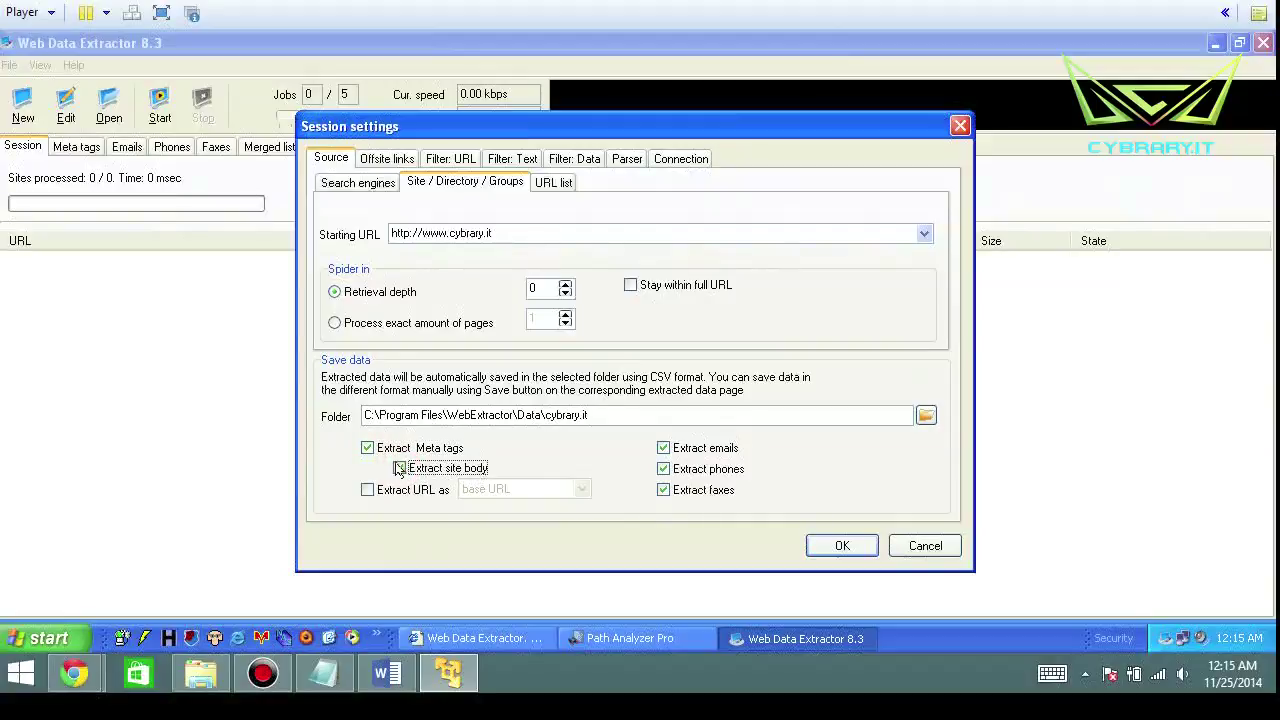
{"action": "left_click", "coordinate": [394, 468]}
Enable URL extraction as base URL and start crawling cybrary.it
{"action": "left_click", "coordinate": [367, 490]}
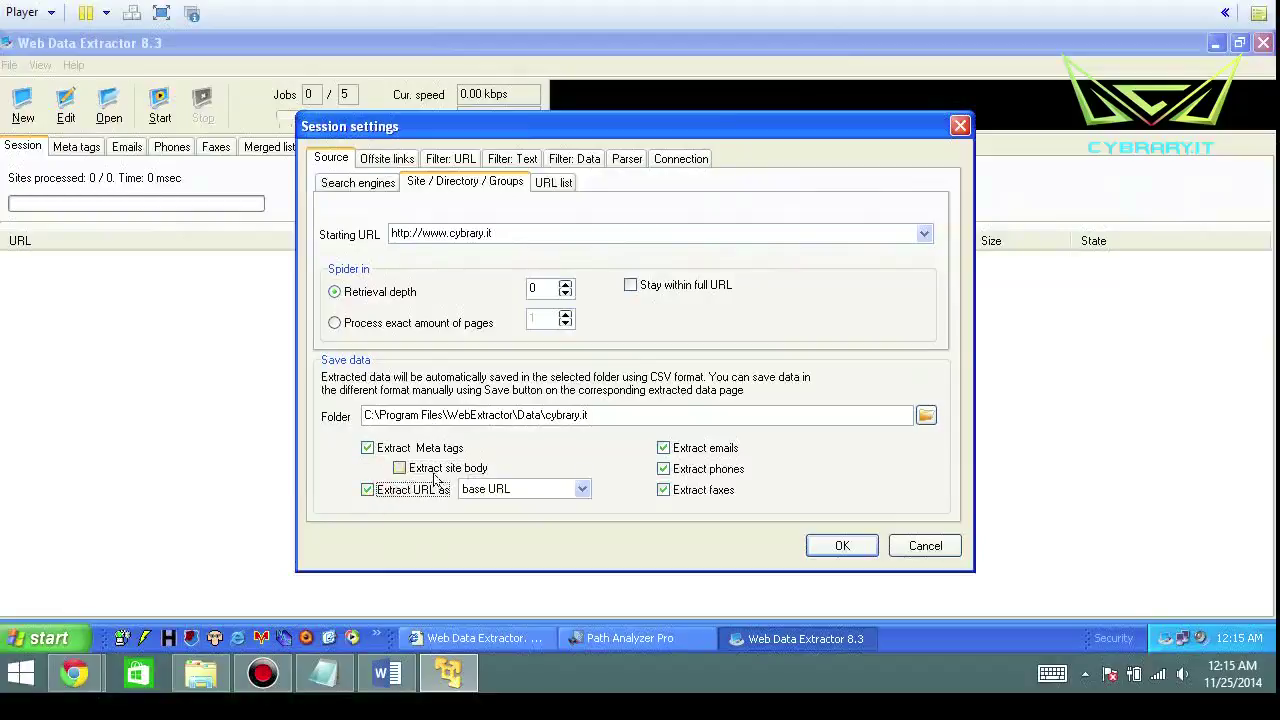
{"action": "left_click", "coordinate": [582, 490]}
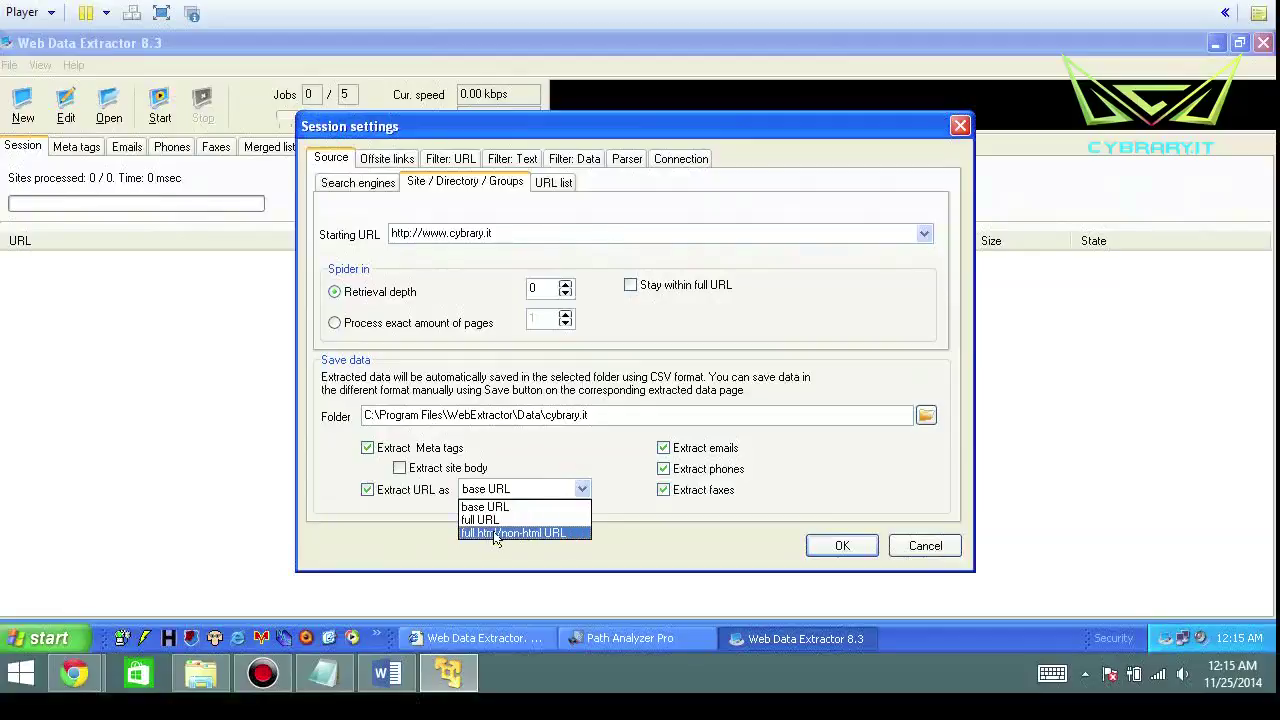
{"action": "left_click", "coordinate": [655, 530]}
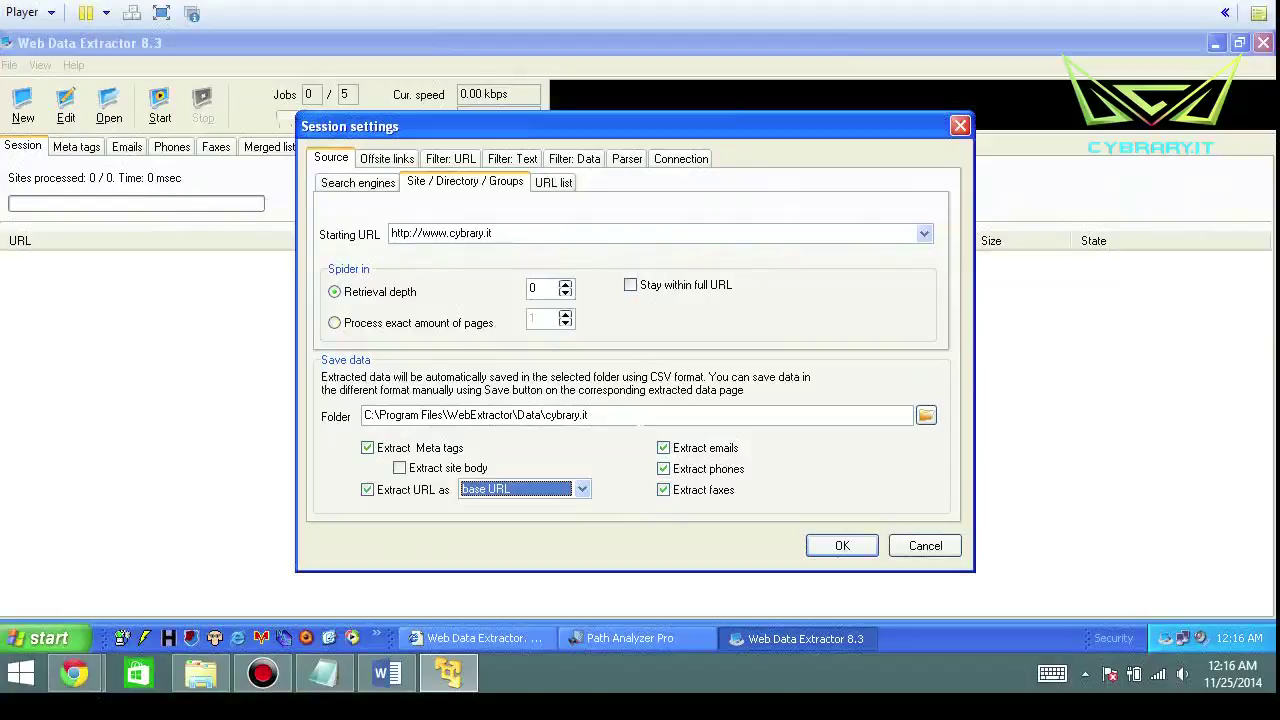
{"action": "left_click", "coordinate": [842, 546]}
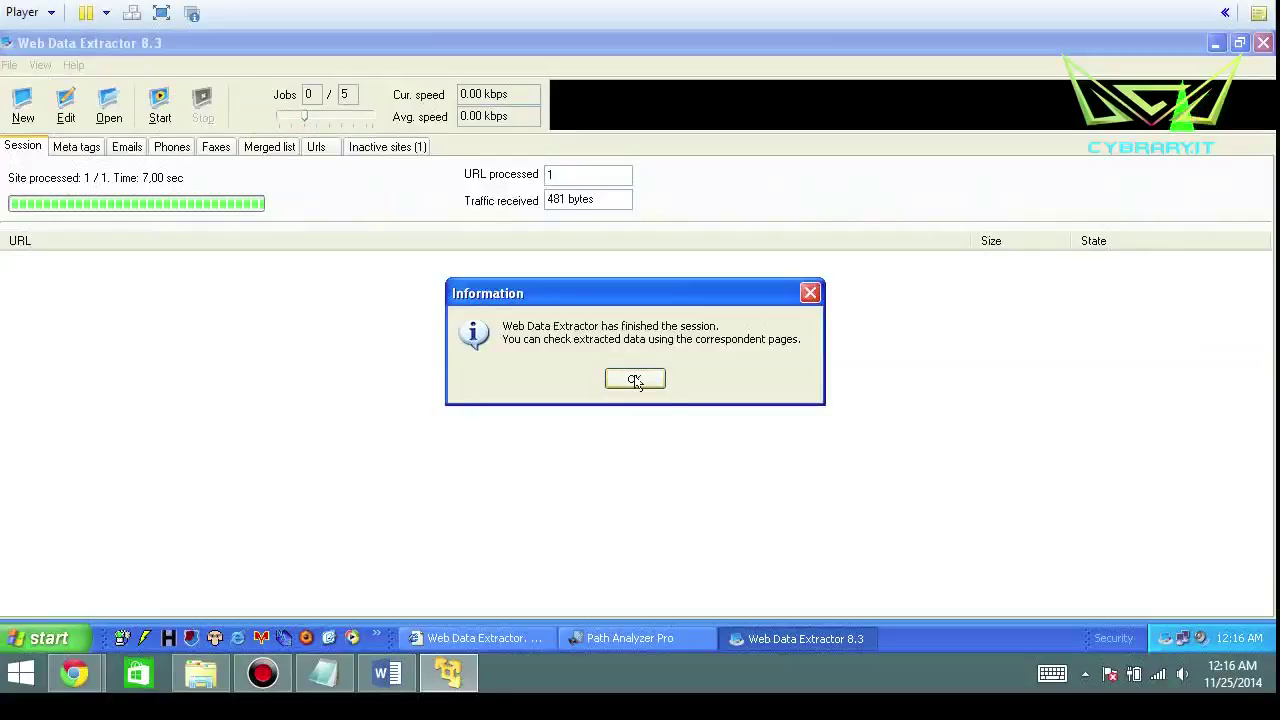
Review the Meta tags and Session results tabs after the finished crawl, then choose New
{"action": "left_click", "coordinate": [635, 380]}
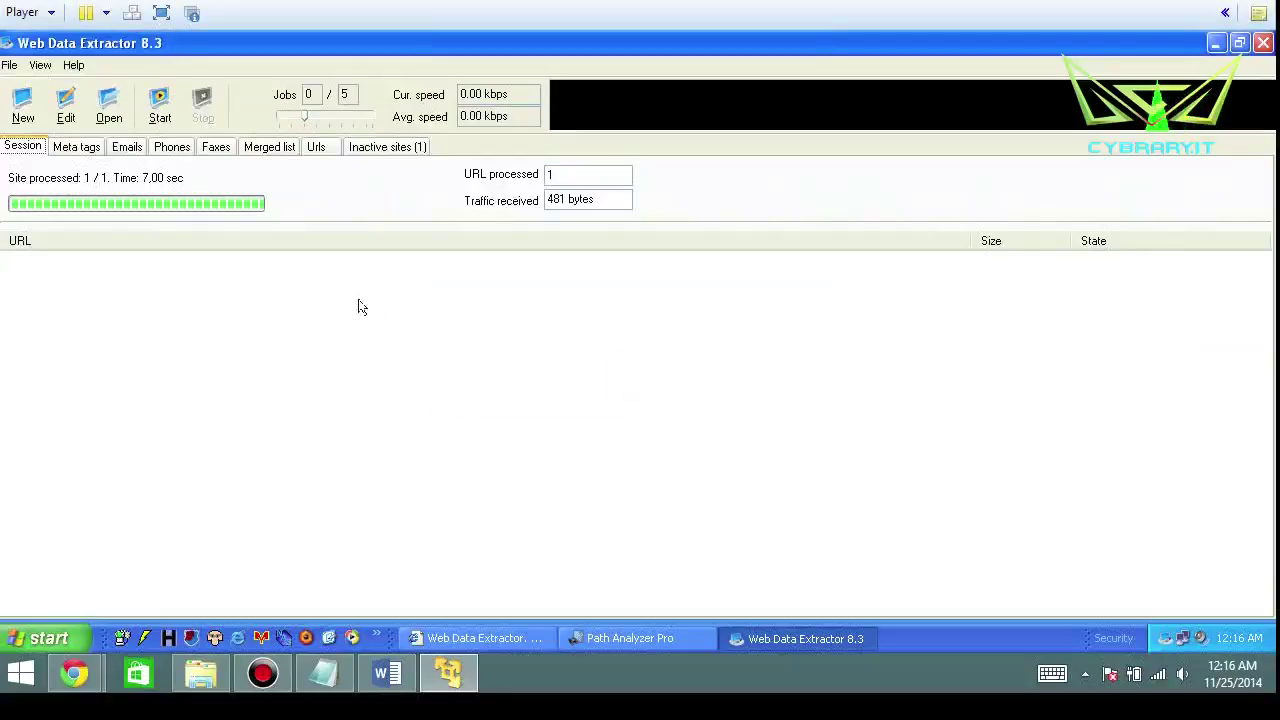
{"action": "left_click", "coordinate": [76, 147]}
{"action": "left_click", "coordinate": [18, 147]}
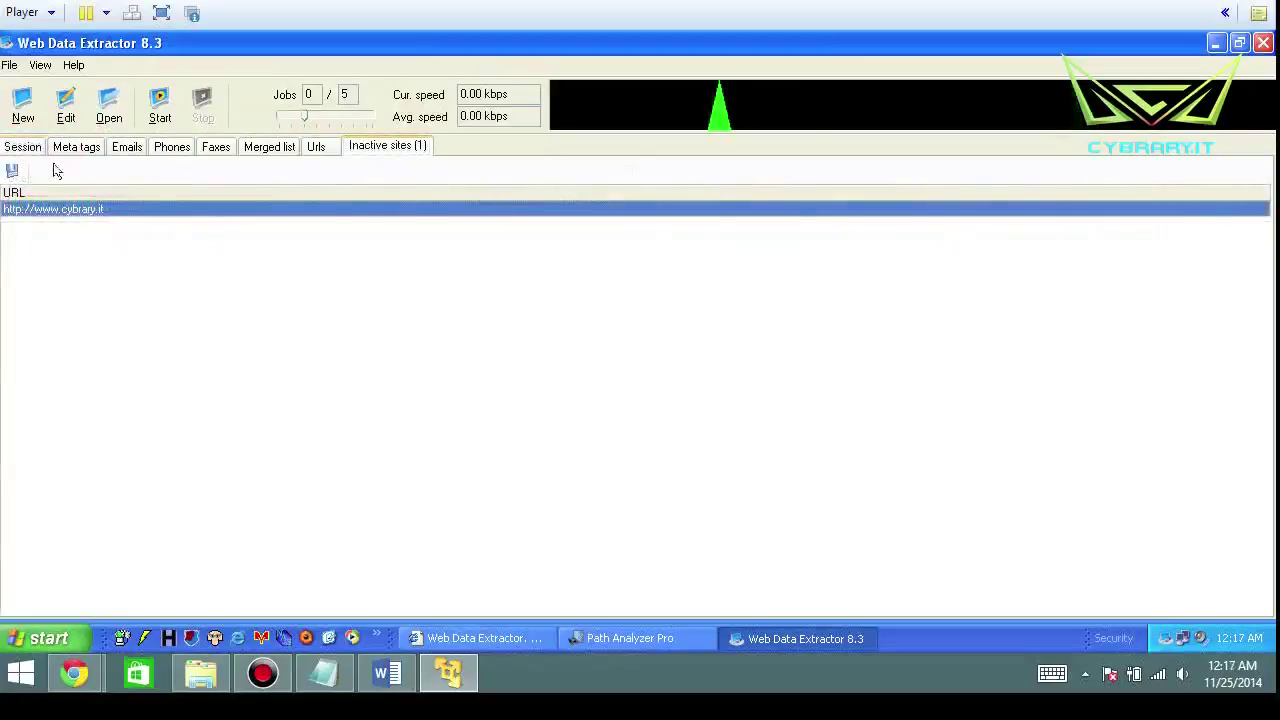
{"action": "left_click", "coordinate": [18, 147]}
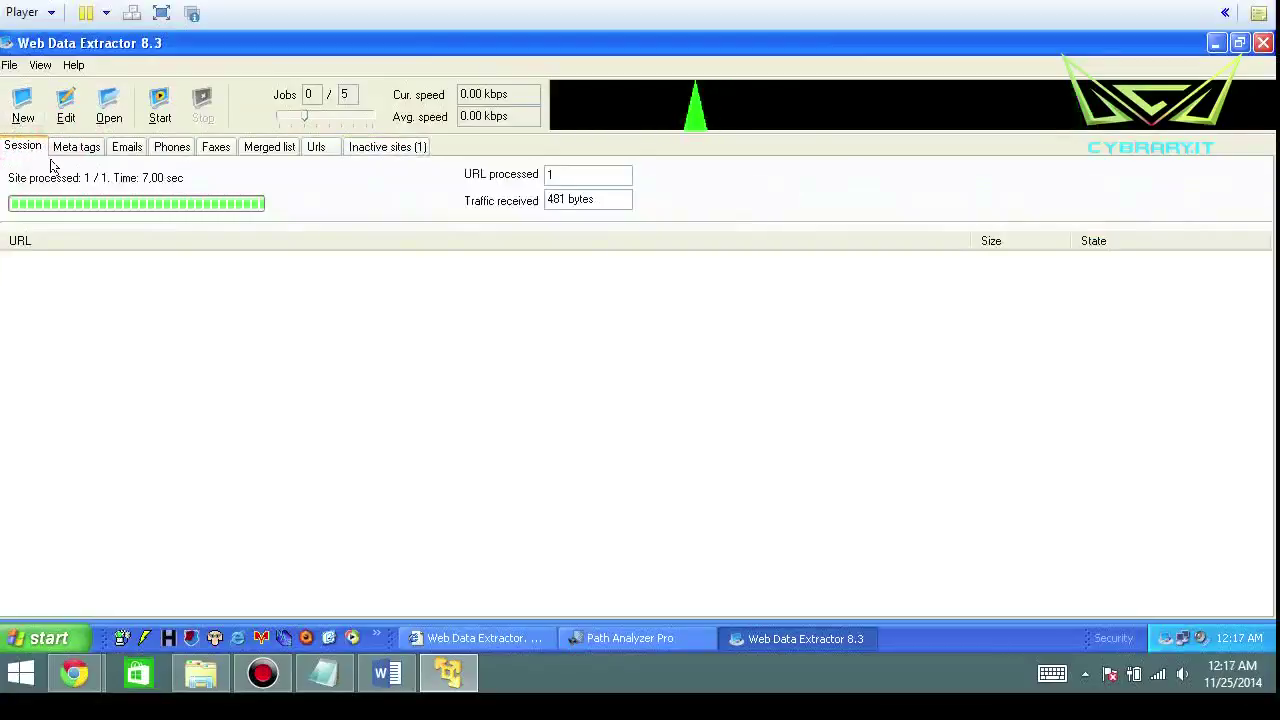
{"action": "left_click", "coordinate": [22, 105]}
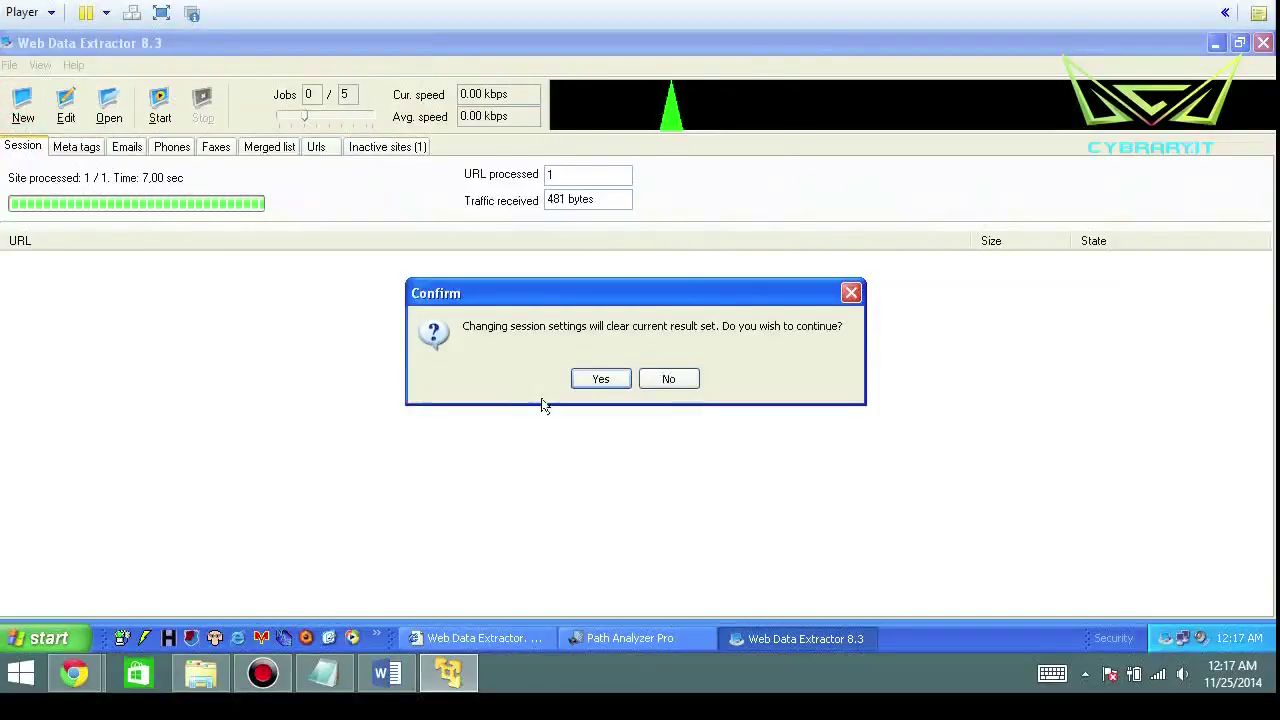
{"action": "left_click", "coordinate": [594, 379]}
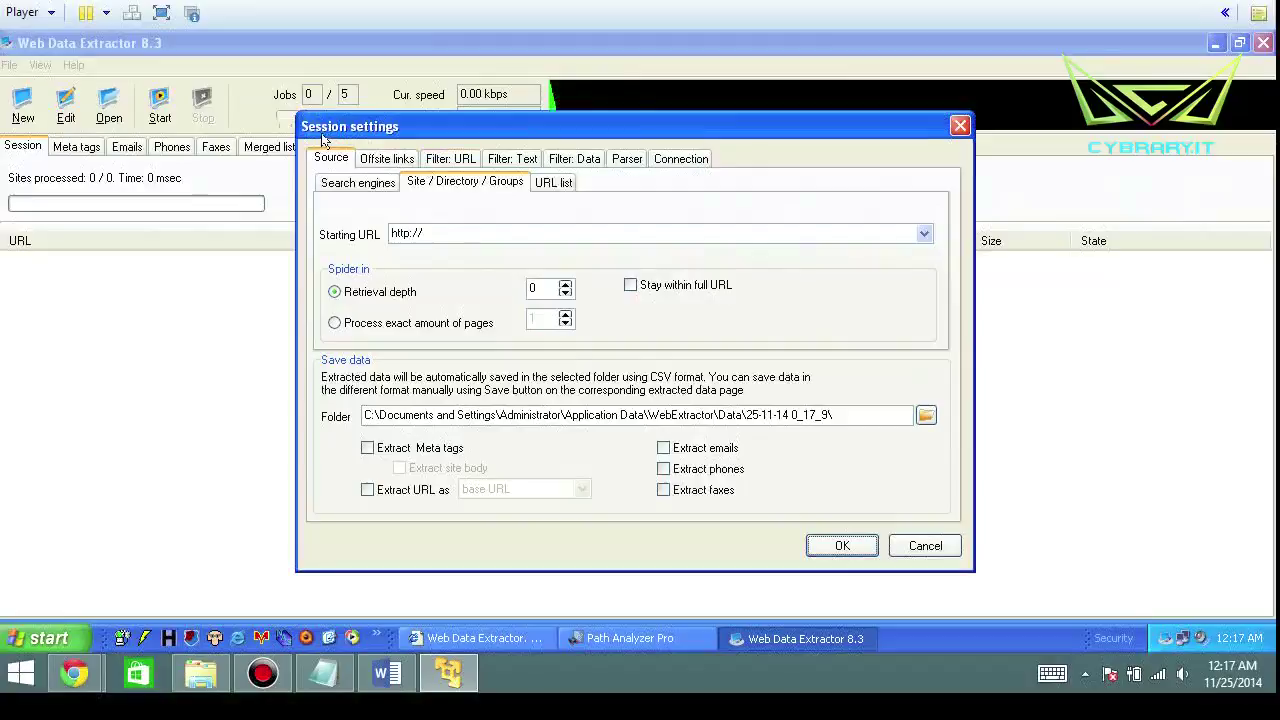
{"action": "left_click", "coordinate": [472, 238]}
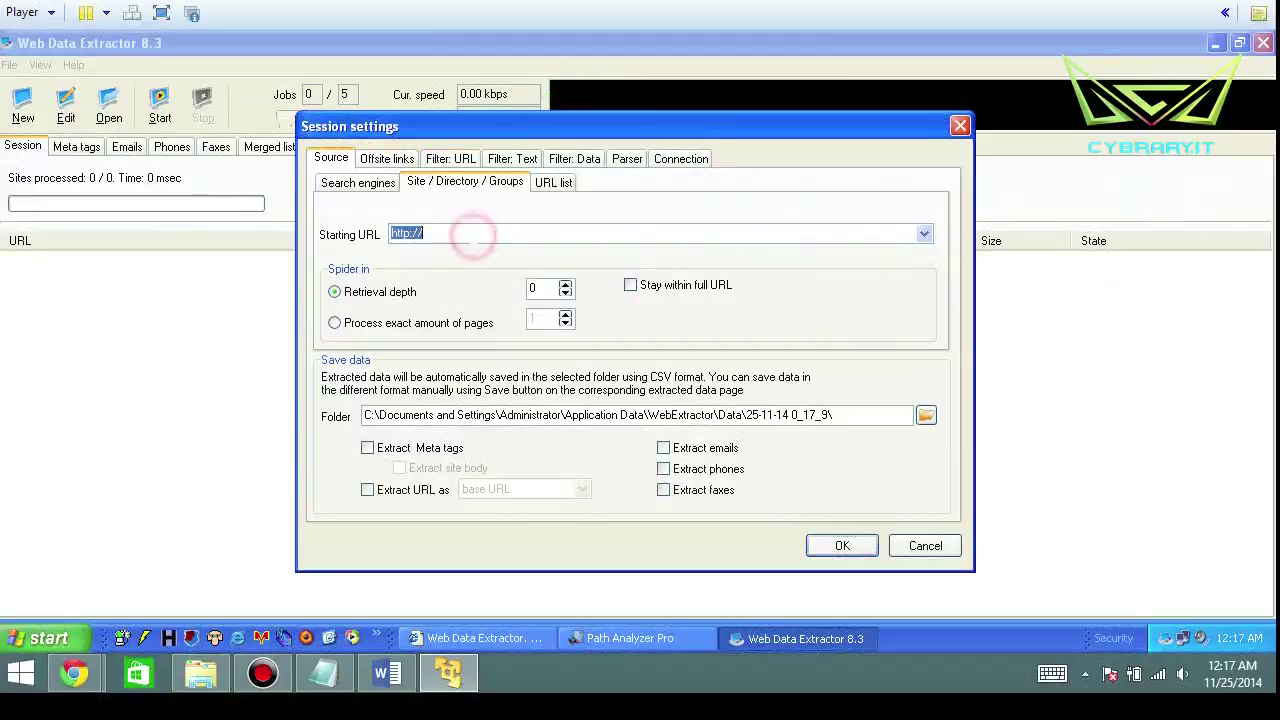
{"action": "left_click", "coordinate": [472, 238]}
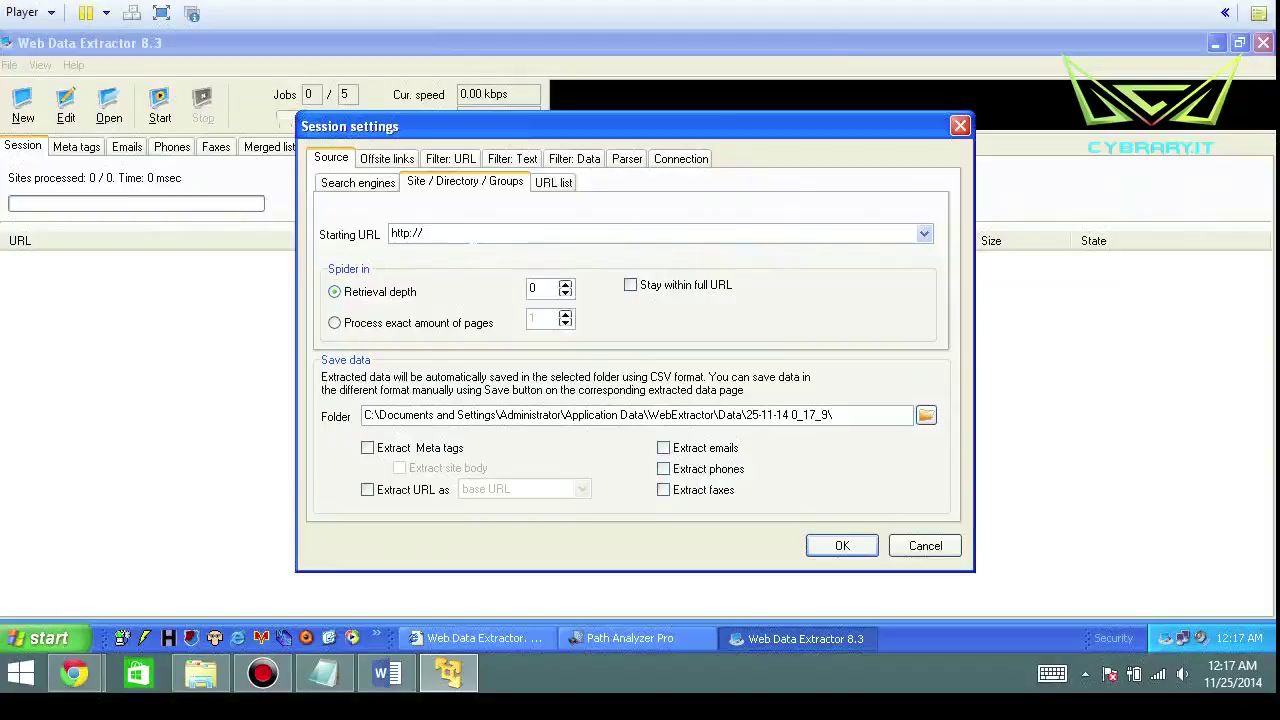
{"action": "type", "text": "www."}
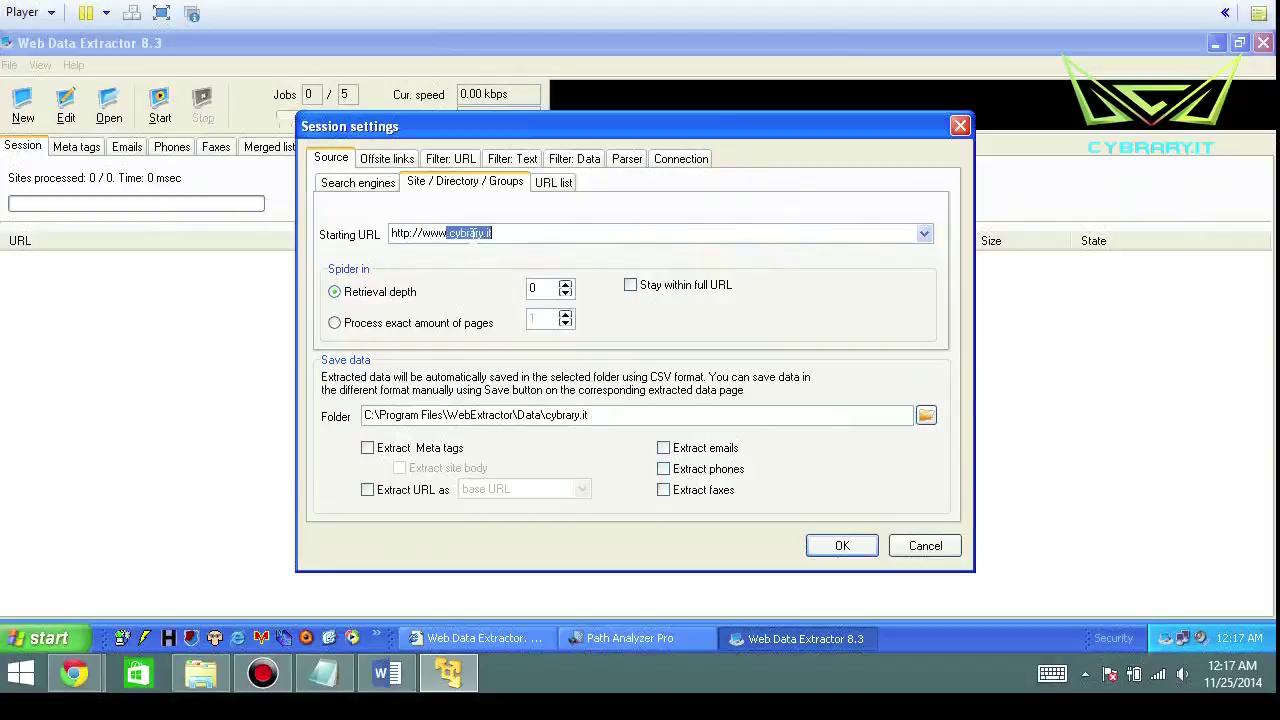
{"action": "type", "text": "leodregier.com"}
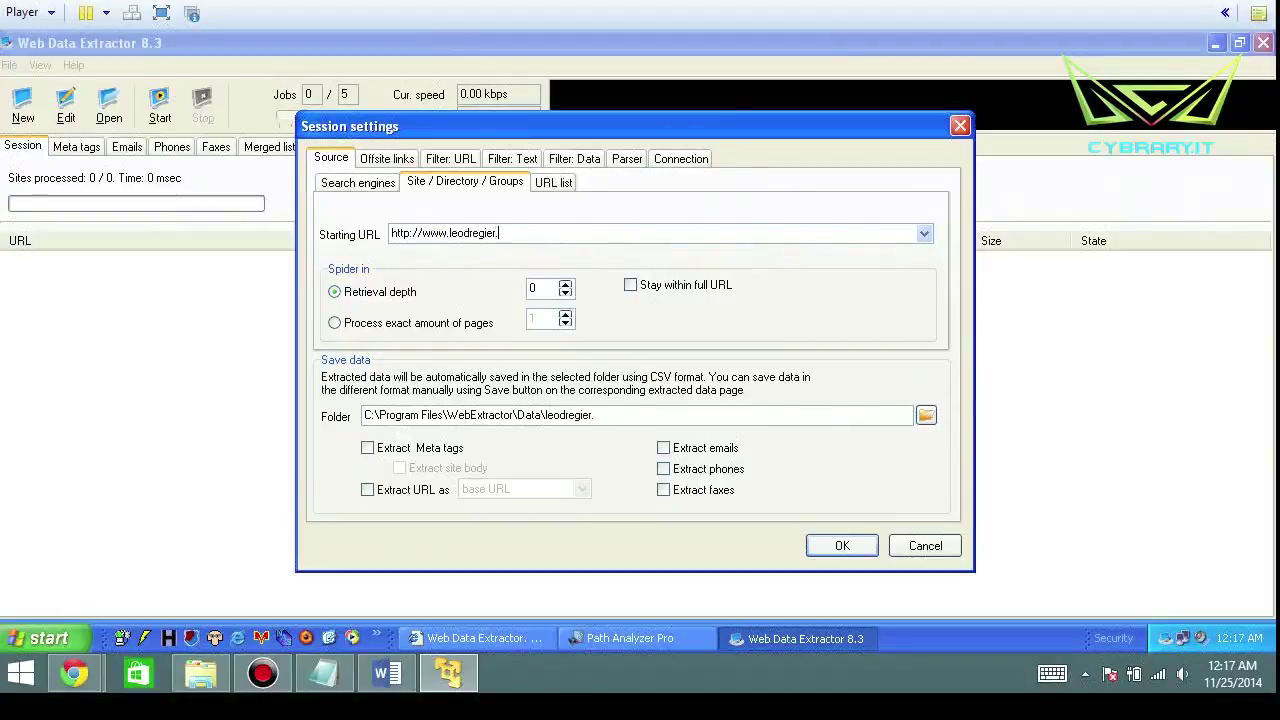
{"action": "left_click", "coordinate": [663, 448]}
{"action": "left_click", "coordinate": [663, 469]}
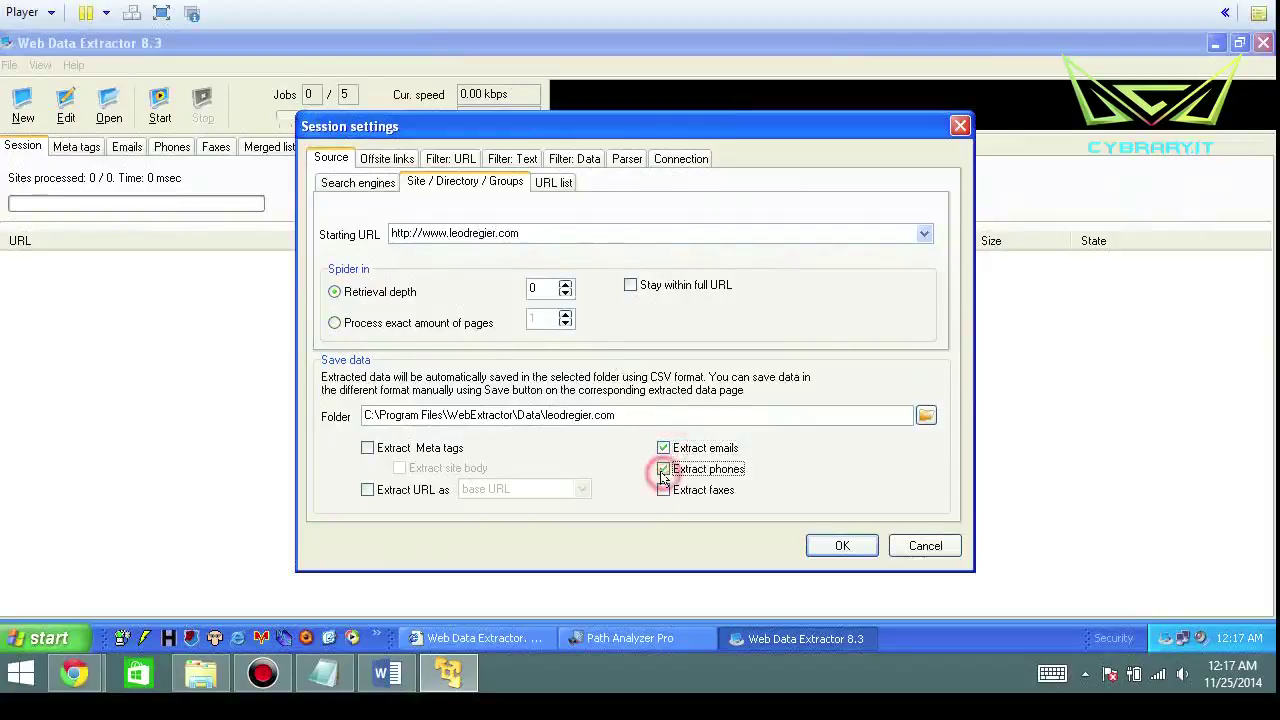
{"action": "left_click", "coordinate": [661, 491]}
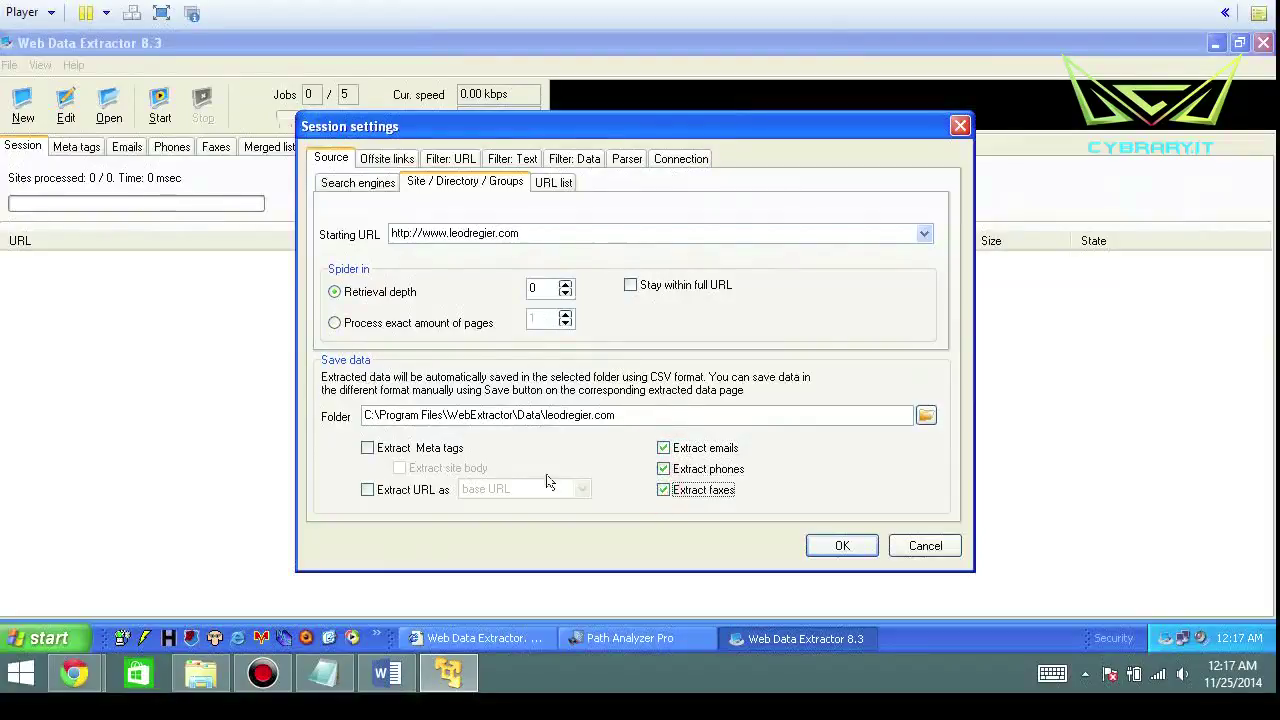
{"action": "left_click", "coordinate": [367, 449]}
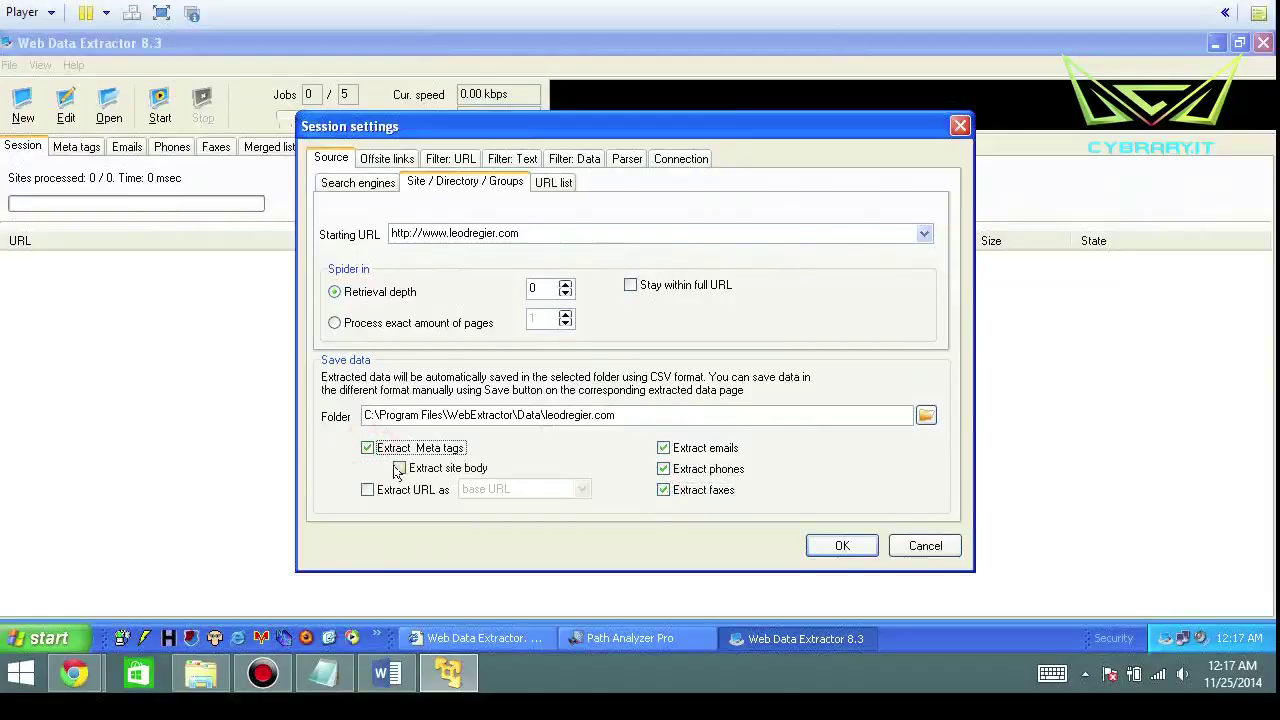
{"action": "left_click", "coordinate": [400, 470]}
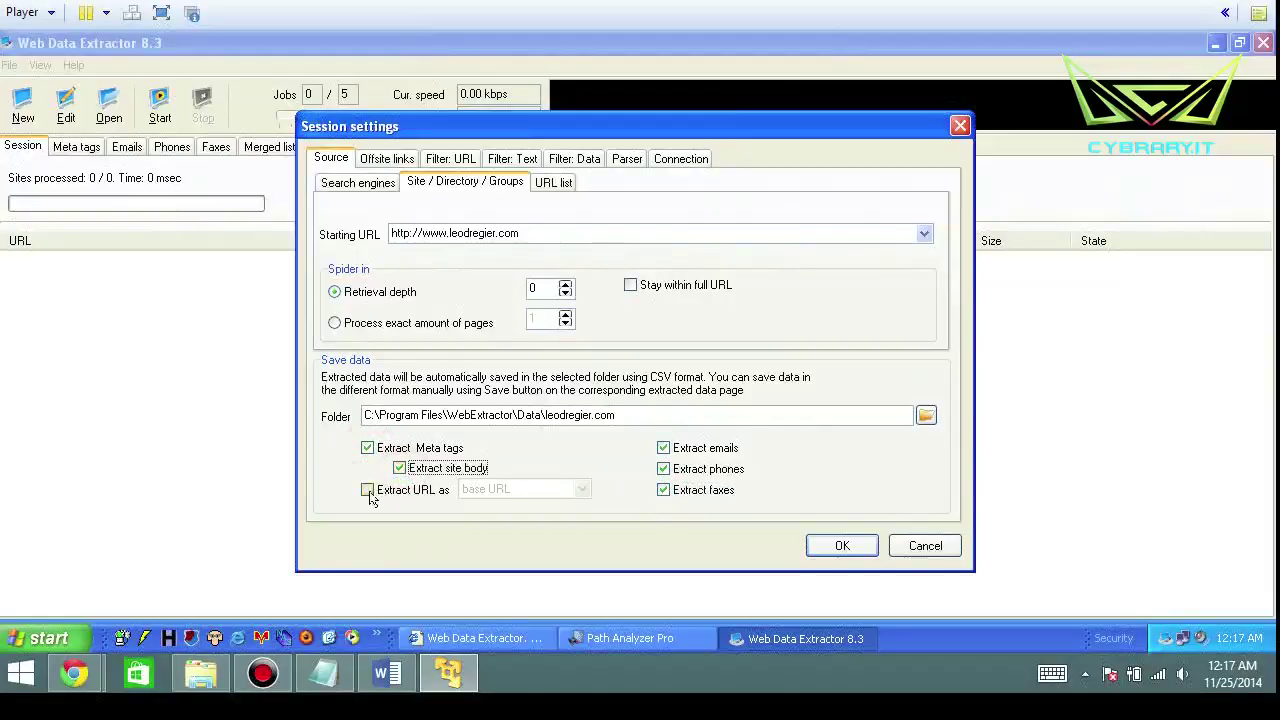
{"action": "left_click", "coordinate": [367, 490]}
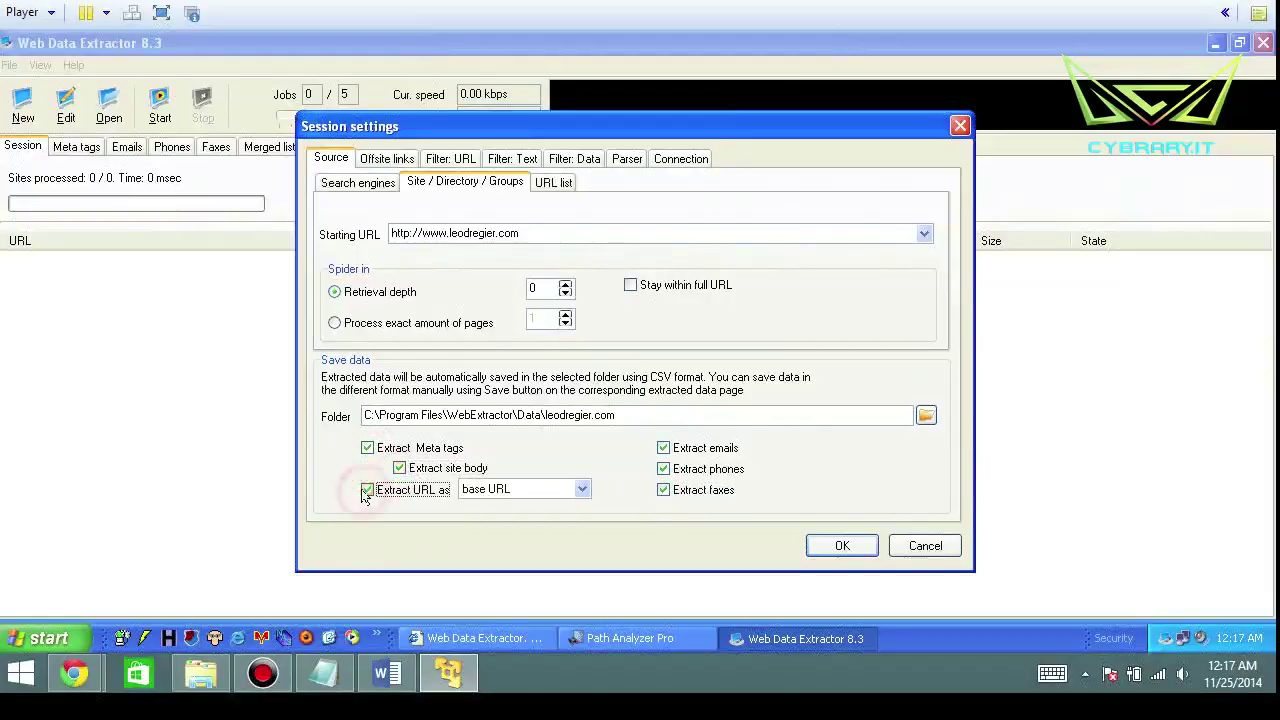
Keep URLs extracted as base URL and save the session settings with OK
{"action": "left_click", "coordinate": [583, 489]}
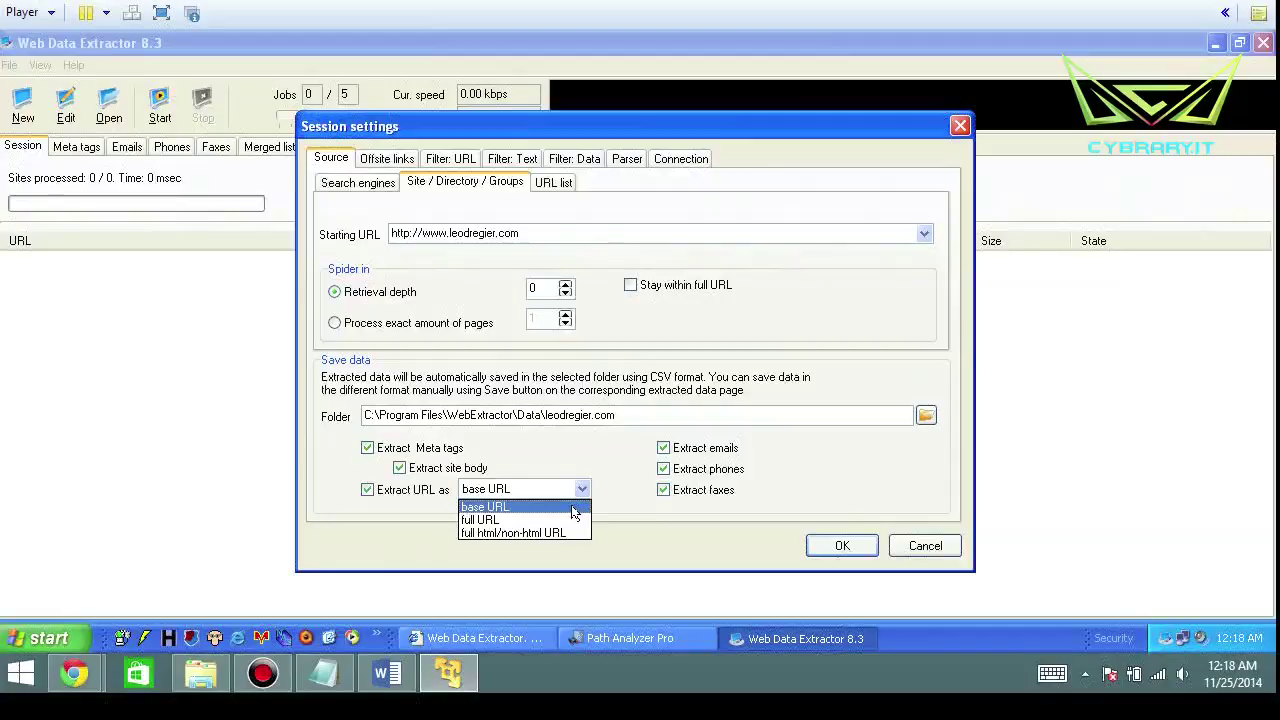
{"action": "left_click", "coordinate": [644, 538]}
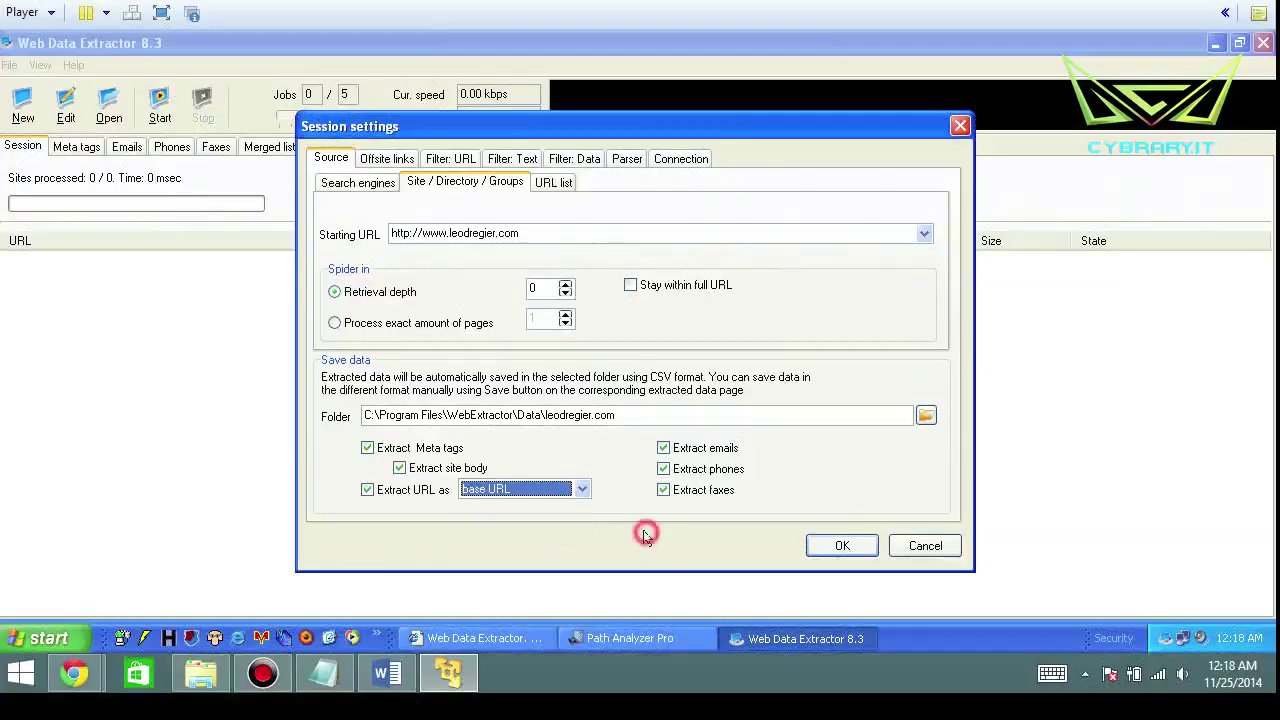
{"action": "left_click", "coordinate": [842, 545]}
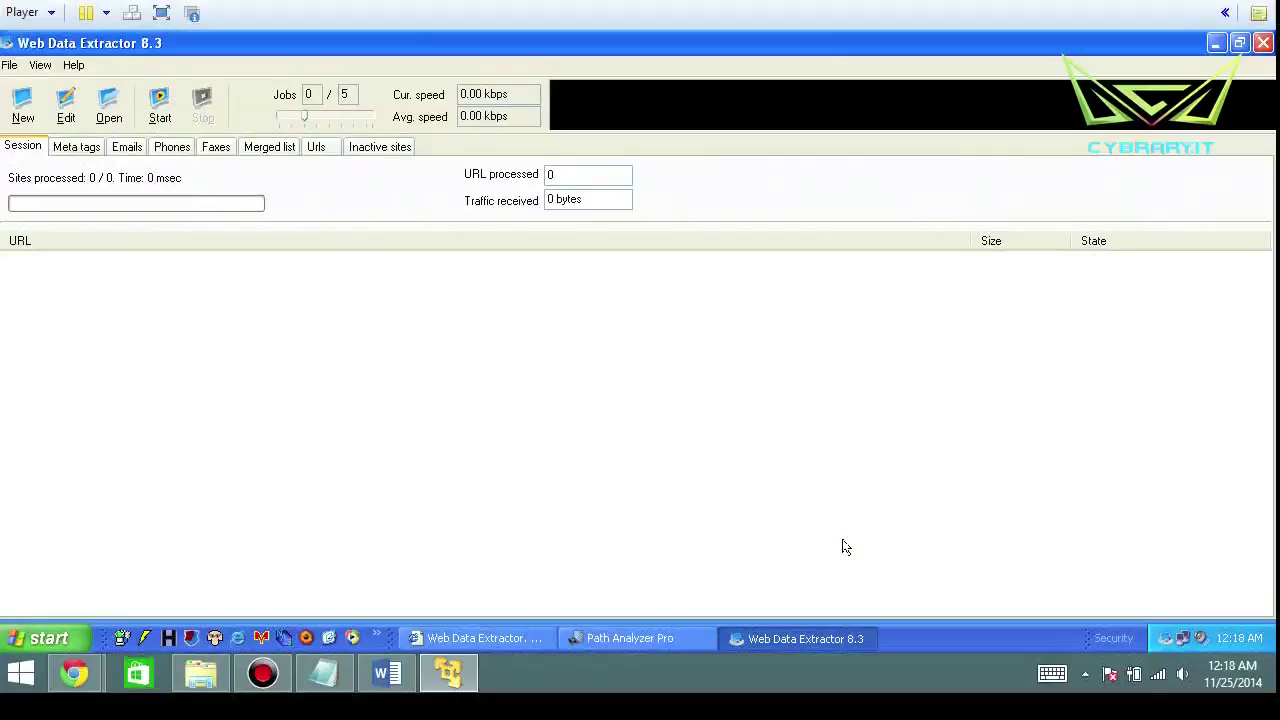
Start crawling leodregier.com and watch the Meta tags results table fill in
{"action": "left_click", "coordinate": [162, 105]}
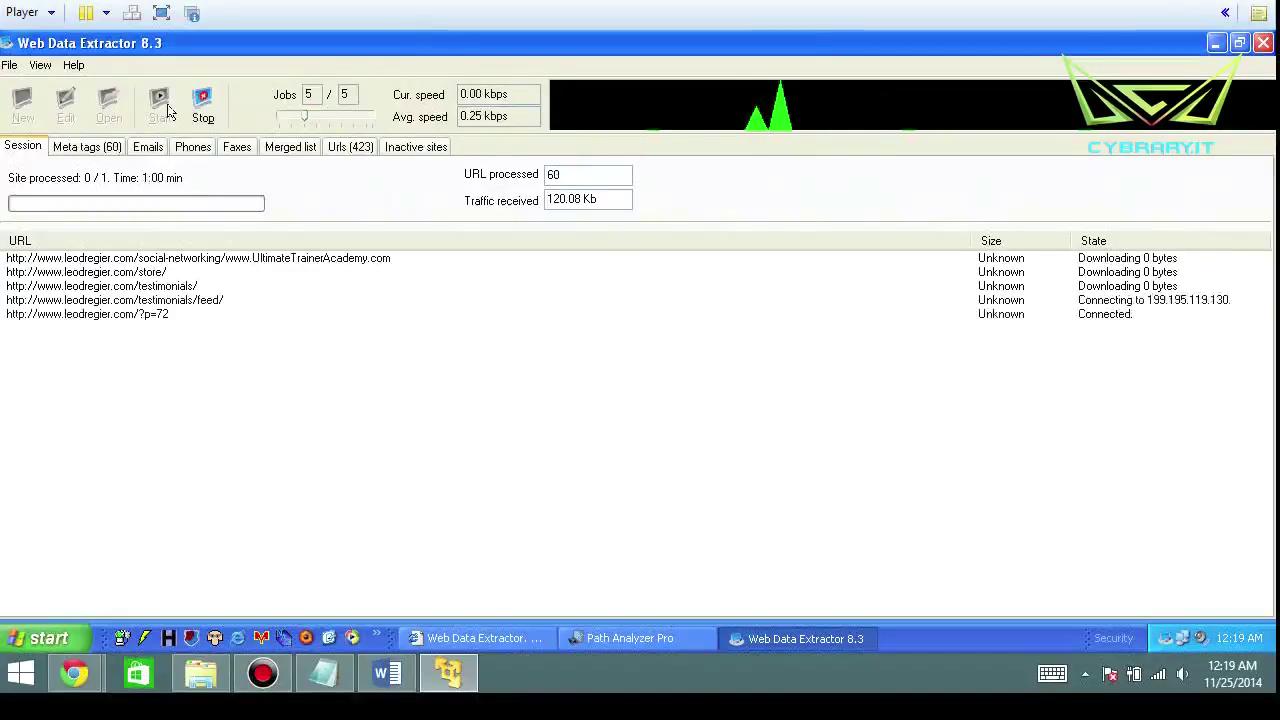
{"action": "left_click", "coordinate": [88, 146]}
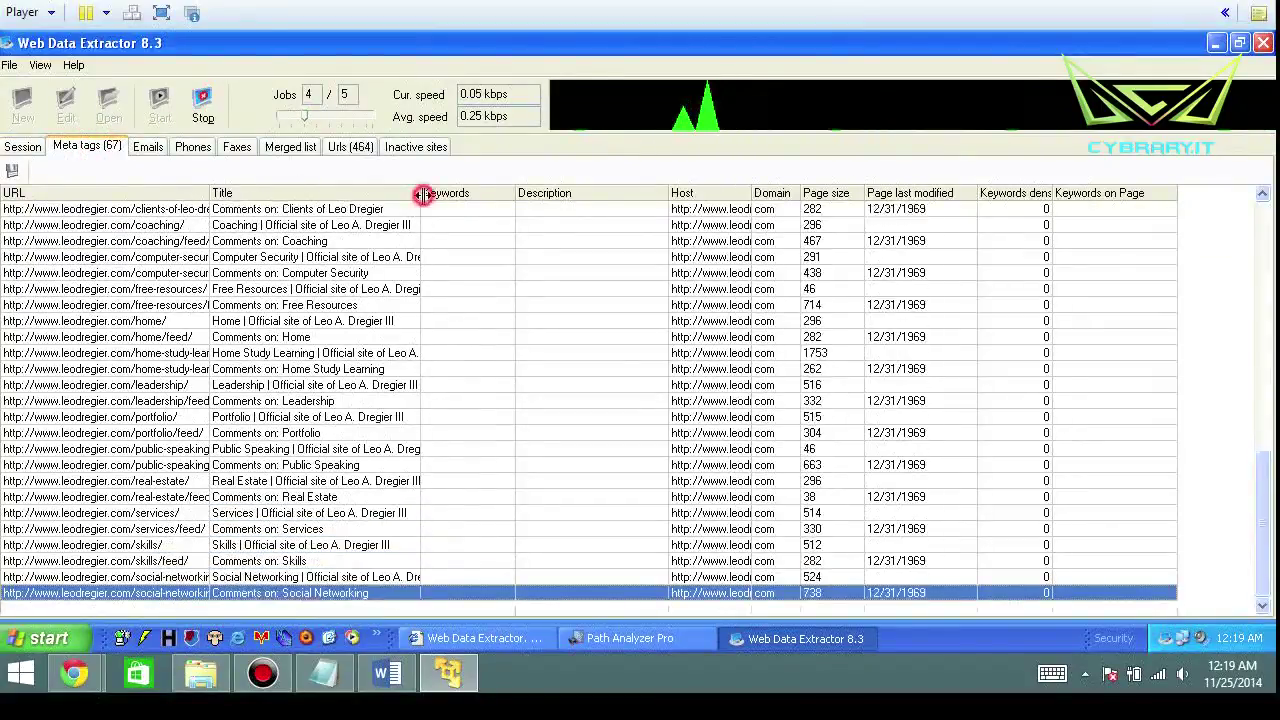
Widen the Title column and dismiss the 'finished the session' information message
{"action": "left_click_drag", "start_coordinate": [422, 192], "coordinate": [571, 197]}
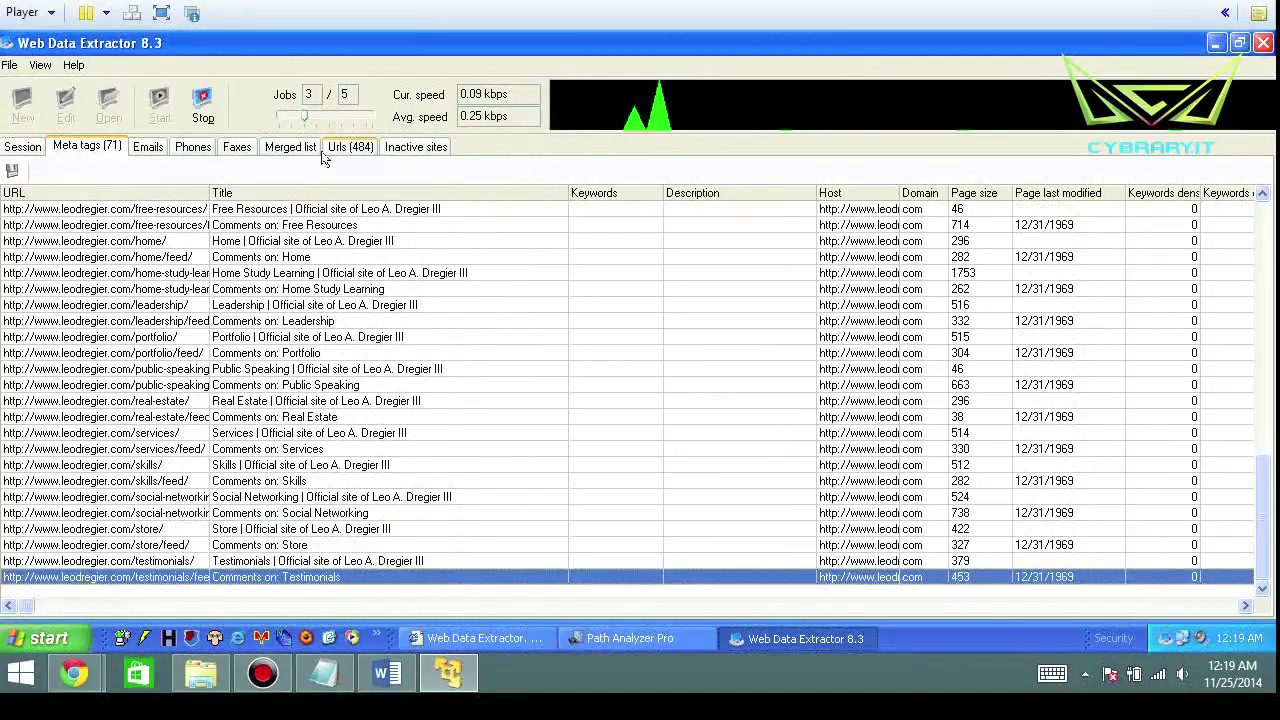
{"action": "left_click", "coordinate": [68, 148]}
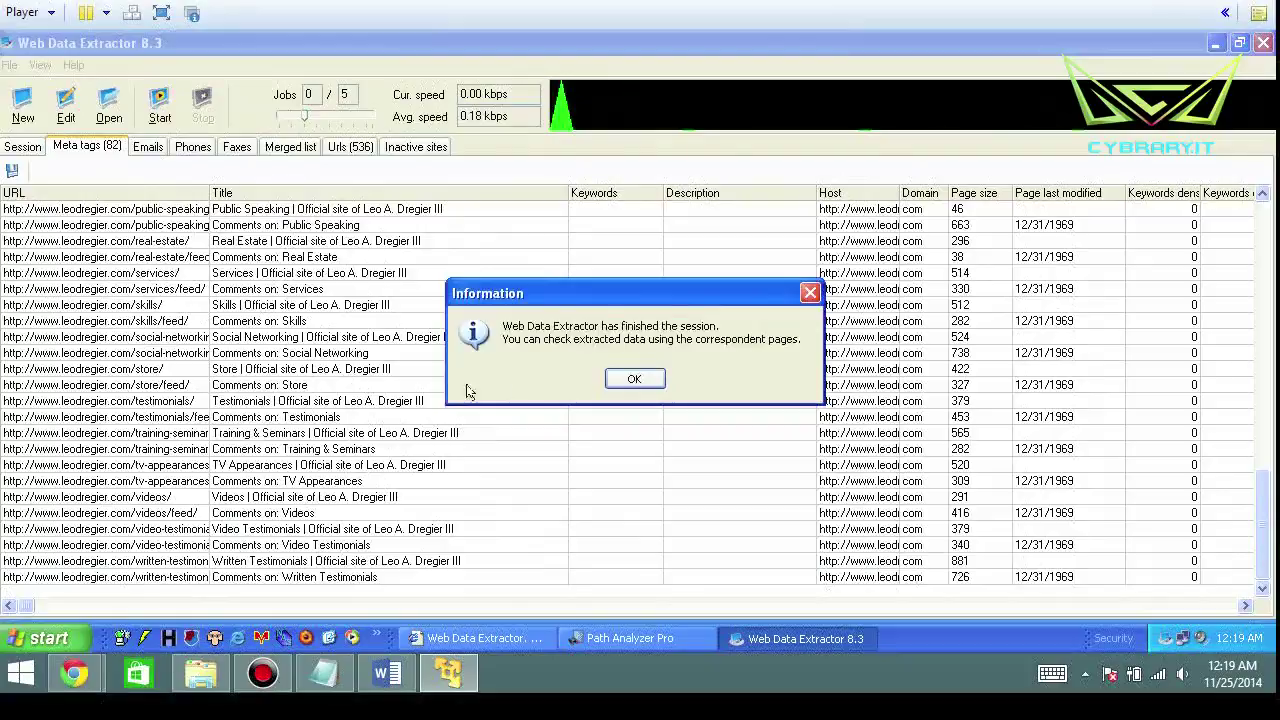
{"action": "left_click", "coordinate": [636, 378]}
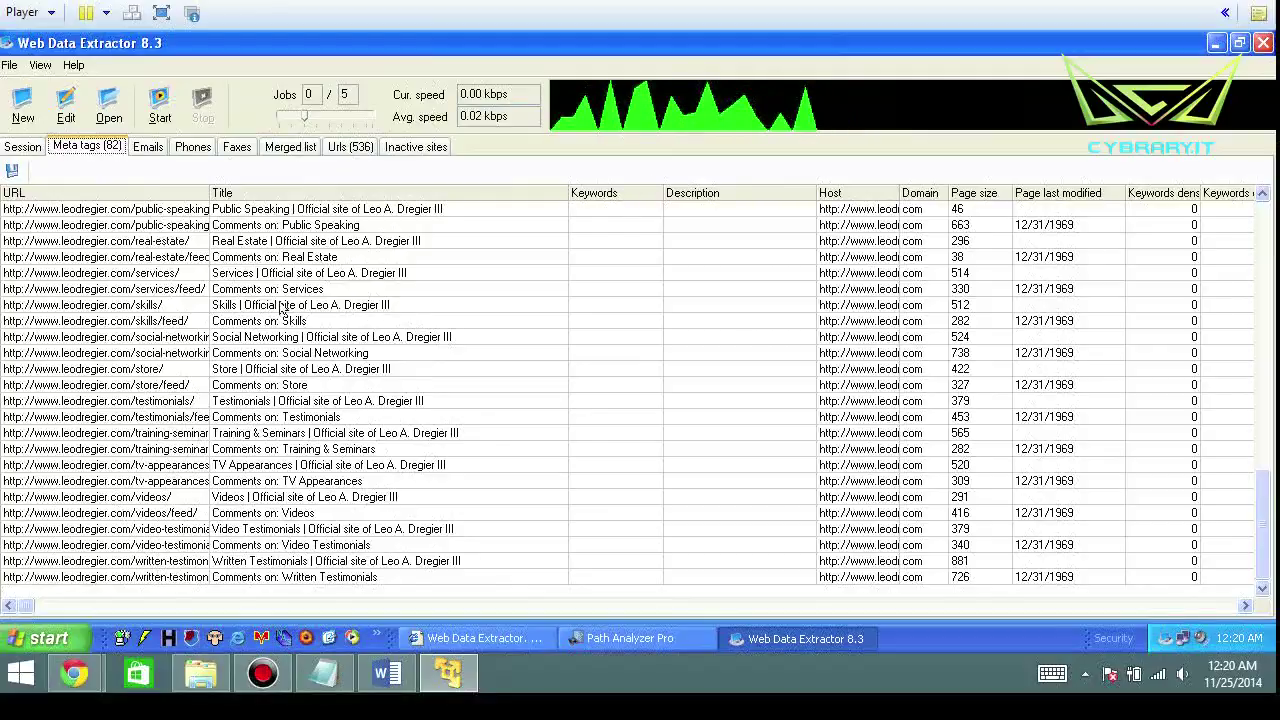
Check the empty Emails and Phones results and scroll through the collected URLs list
{"action": "left_click", "coordinate": [145, 145]}
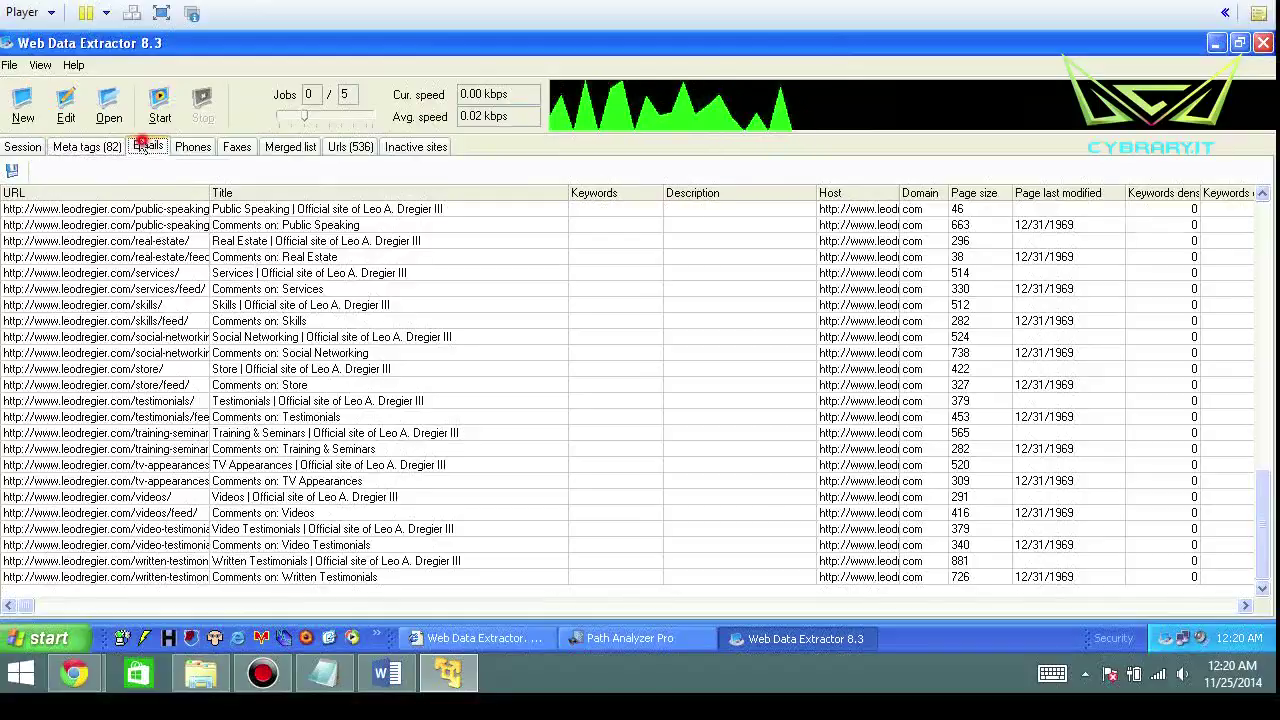
{"action": "left_click", "coordinate": [139, 213]}
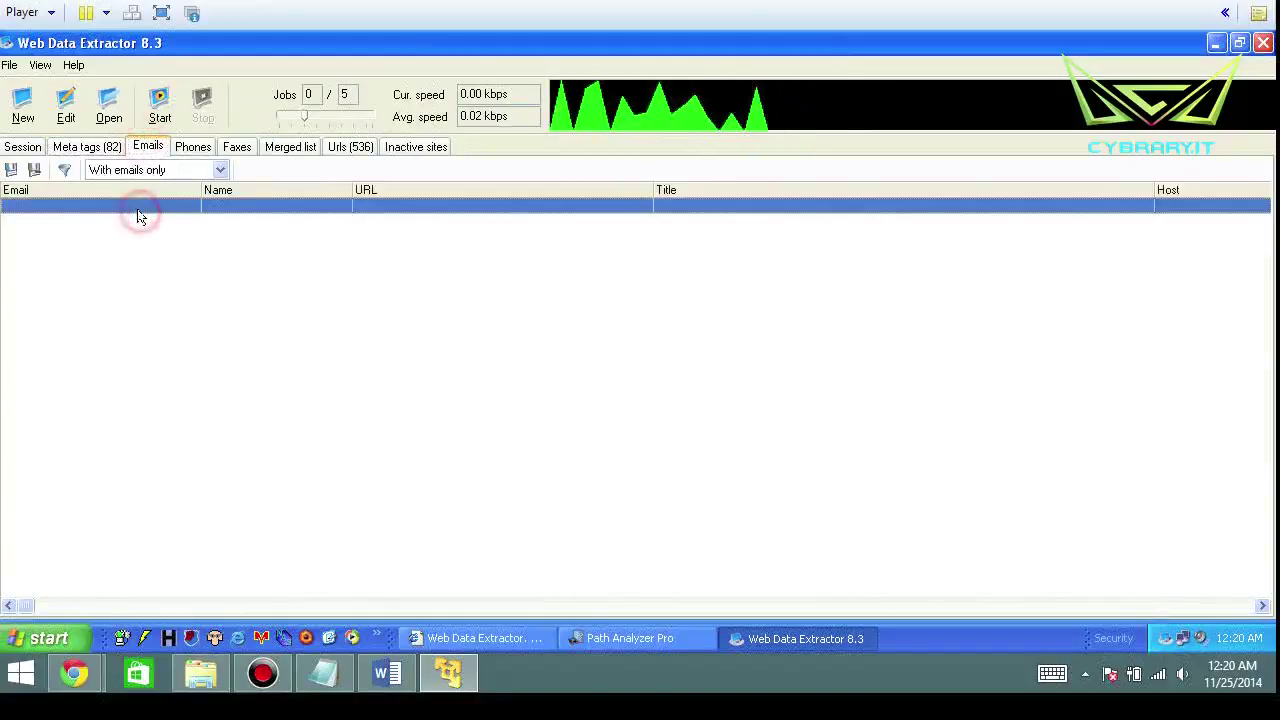
{"action": "left_click", "coordinate": [193, 148]}
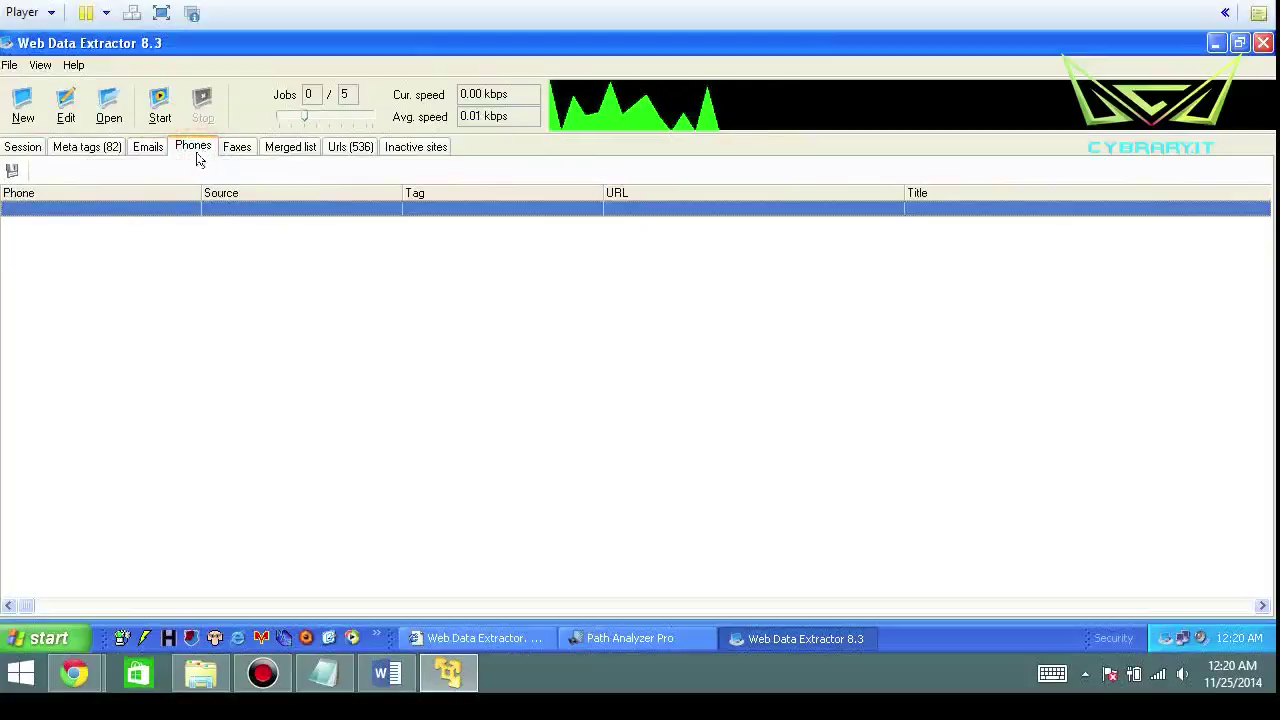
{"action": "left_click", "coordinate": [343, 149]}
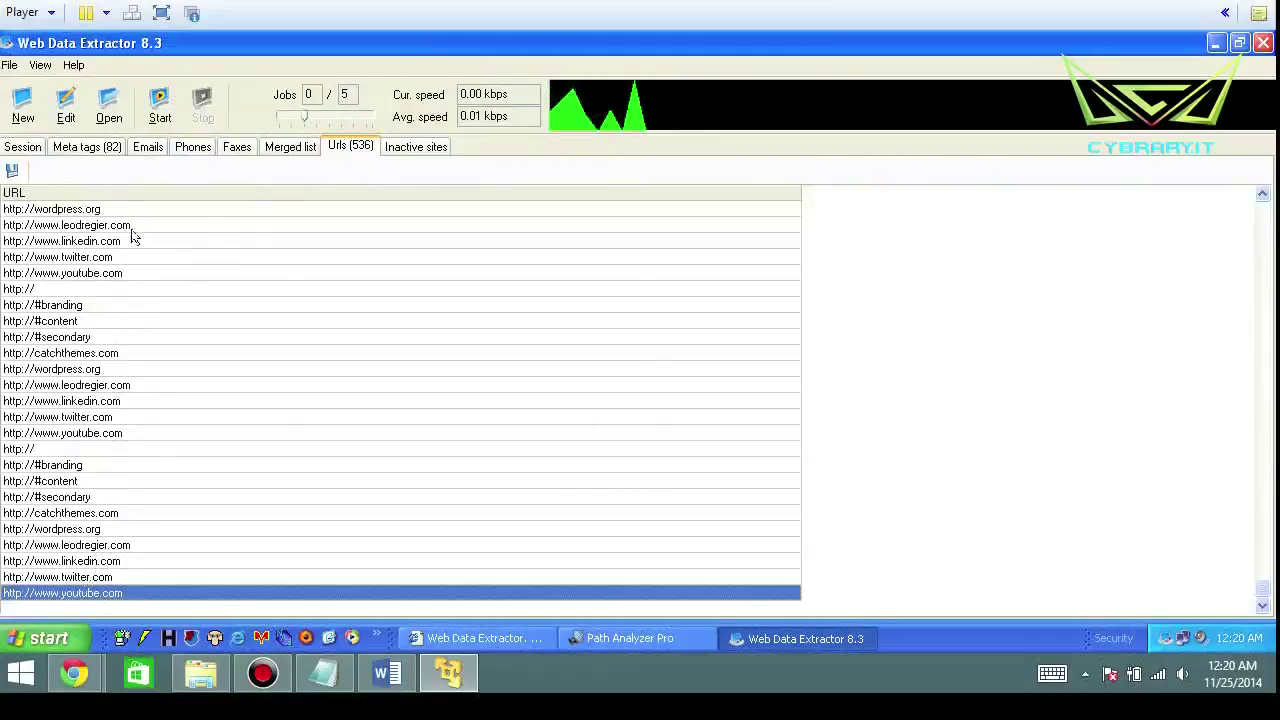
{"action": "left_click", "coordinate": [912, 365]}
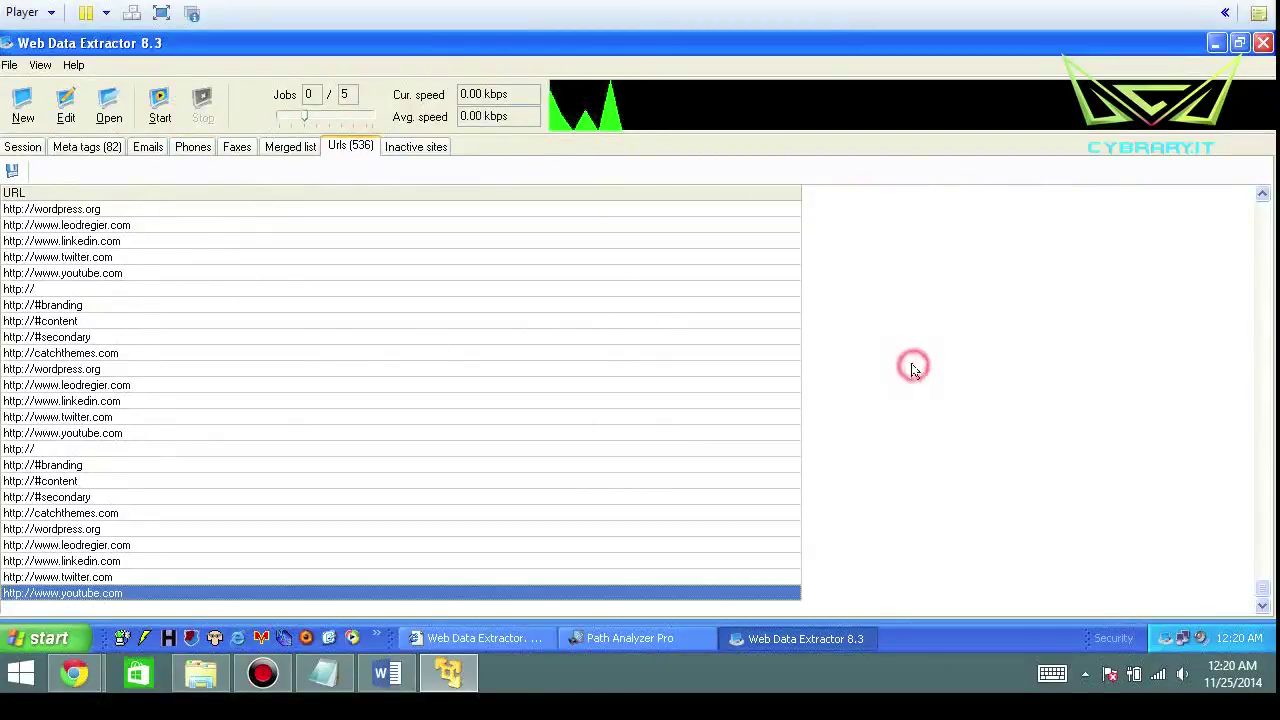
{"action": "left_click", "coordinate": [1264, 230]}
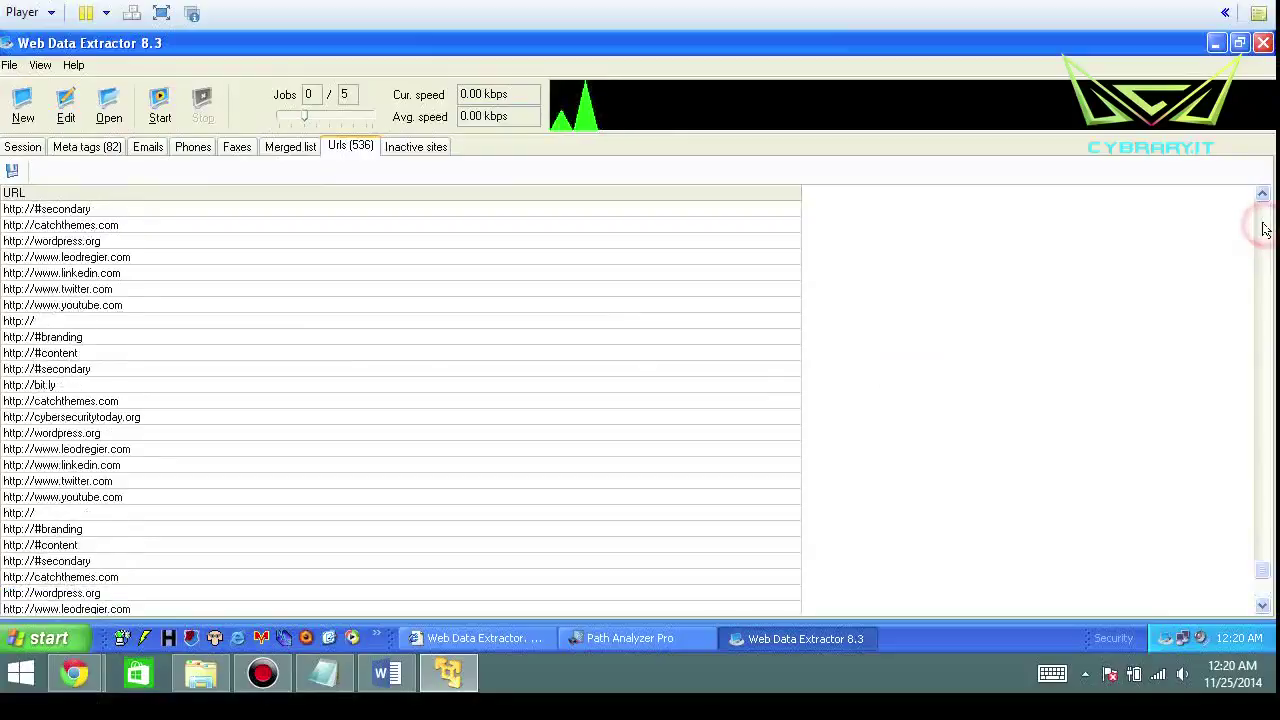
{"action": "left_click", "coordinate": [1264, 230]}
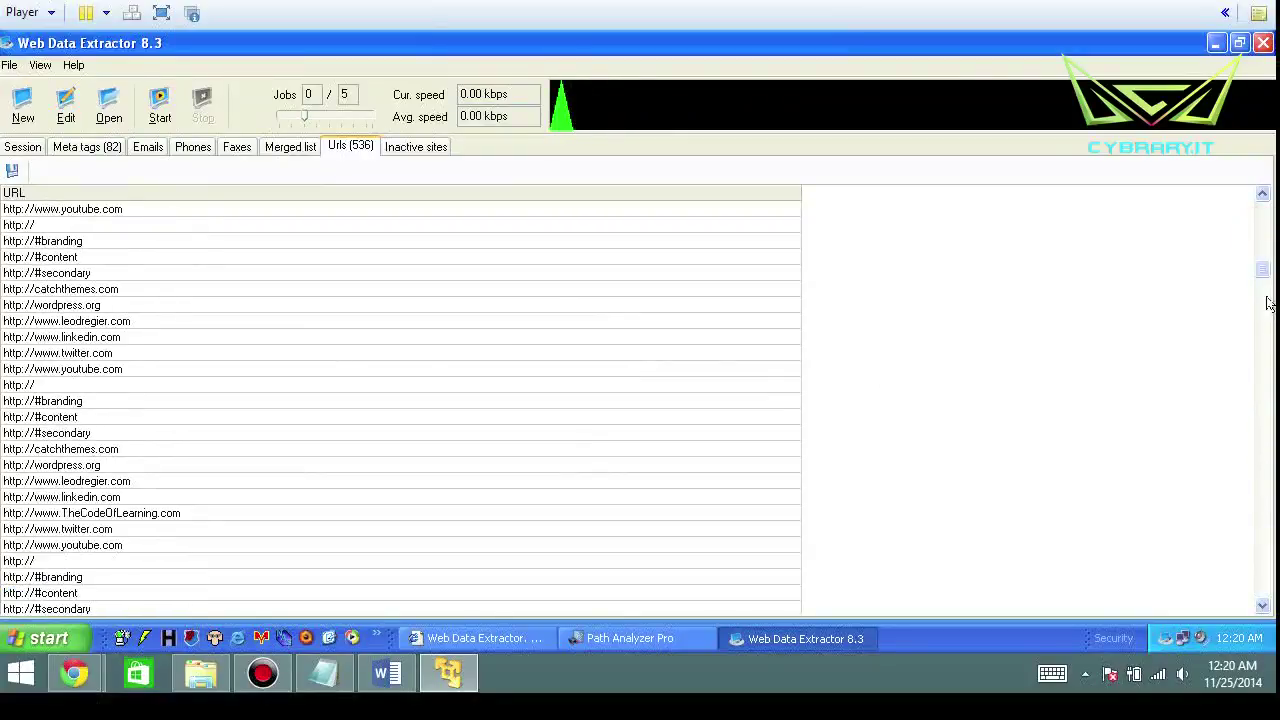
{"action": "left_click_drag", "start_coordinate": [1263, 268], "coordinate": [1249, 244]}
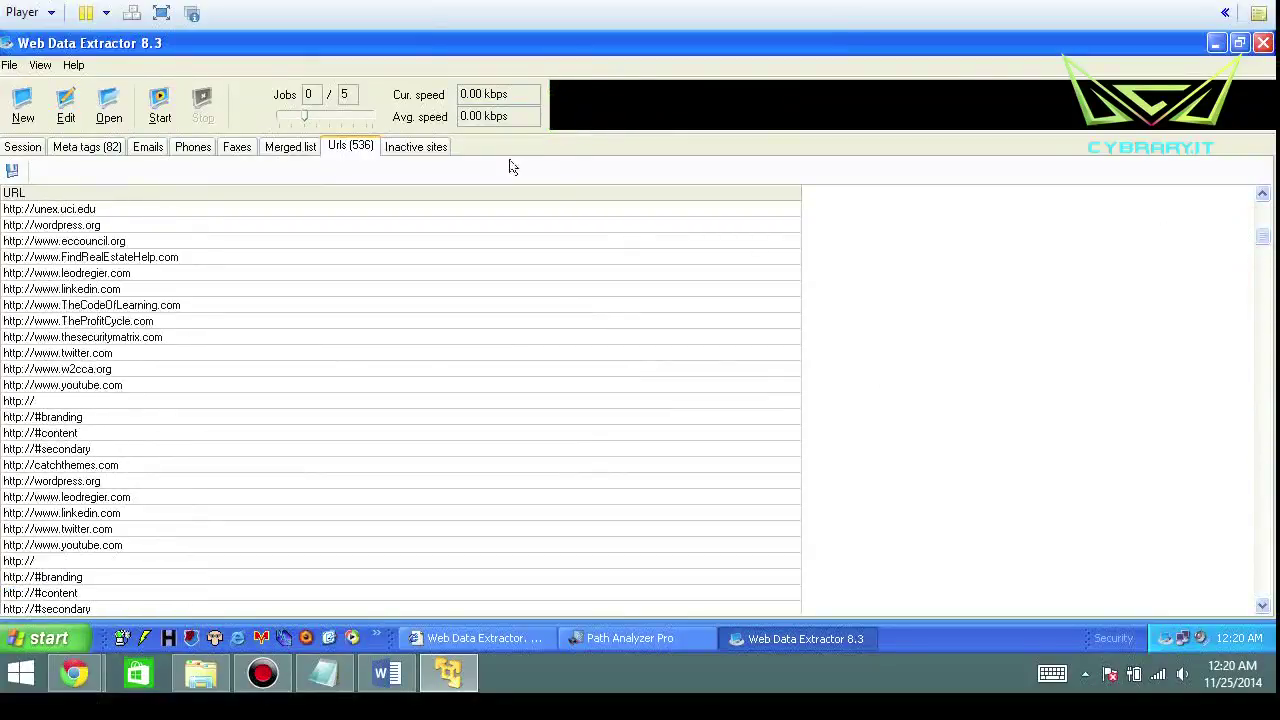
Check the empty Inactive sites and Phones lists, then start the session again
{"action": "left_click", "coordinate": [408, 150]}
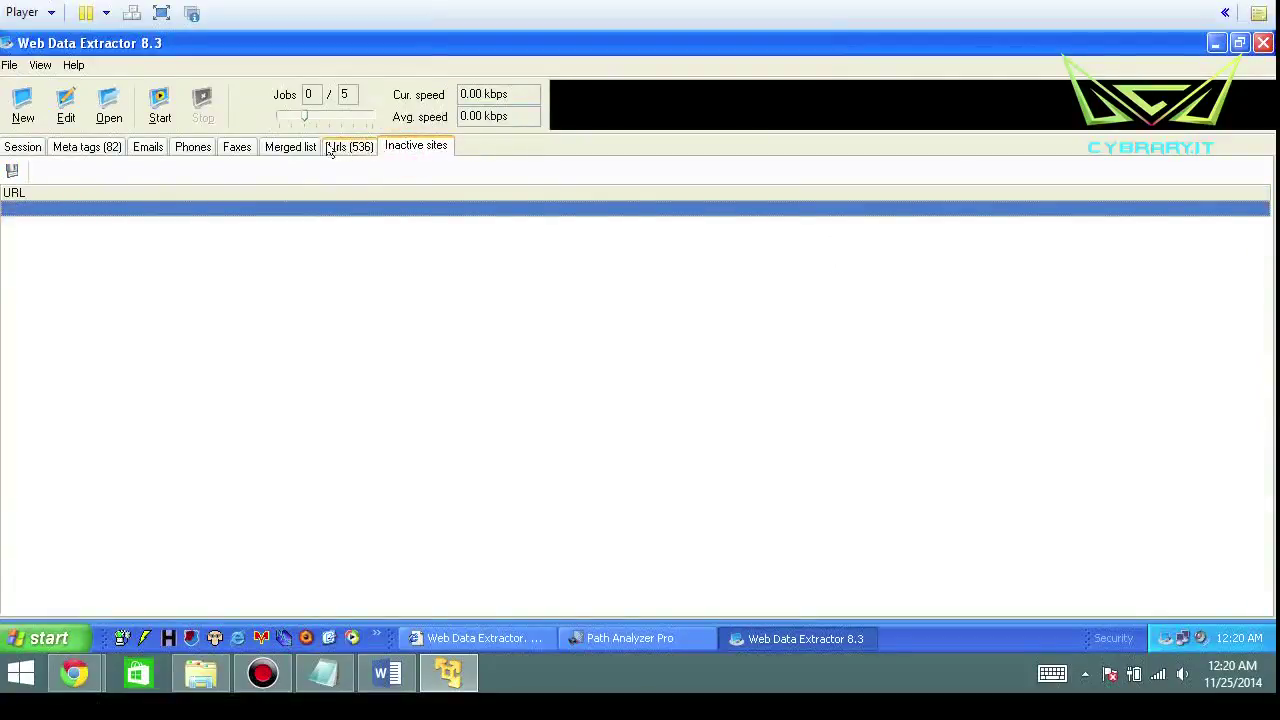
{"action": "left_click", "coordinate": [194, 146]}
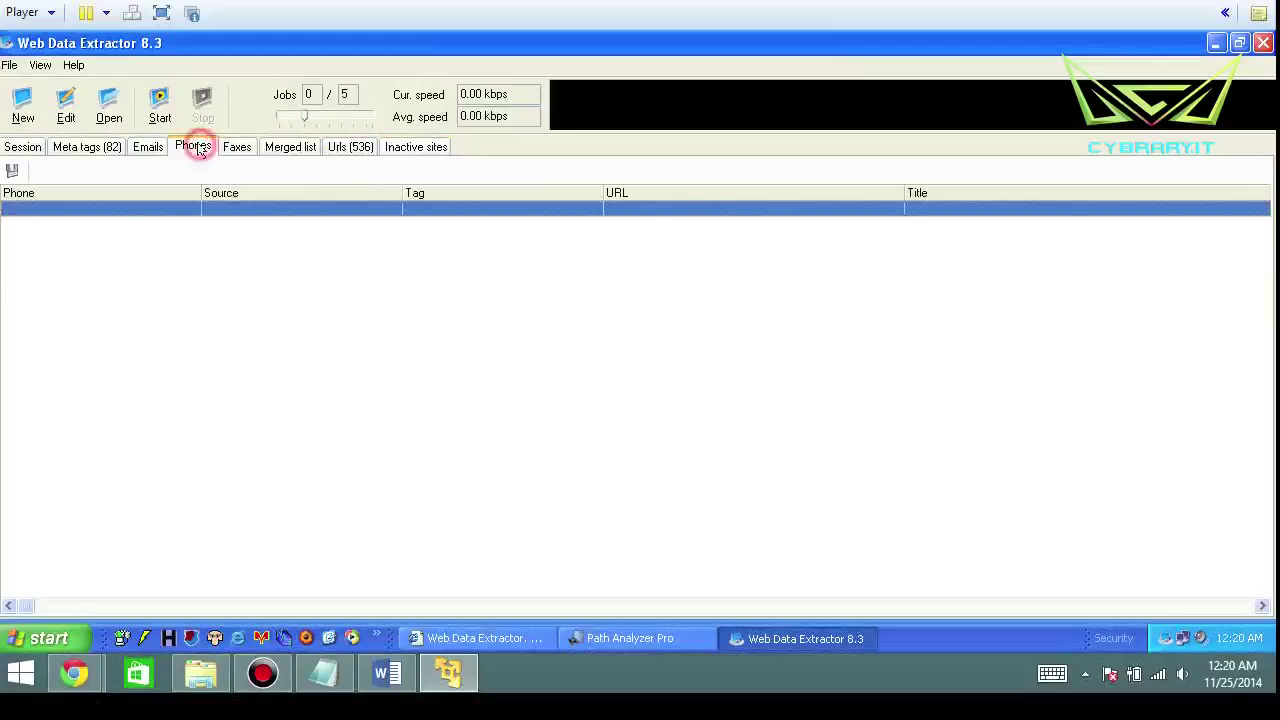
{"action": "left_click", "coordinate": [155, 108]}
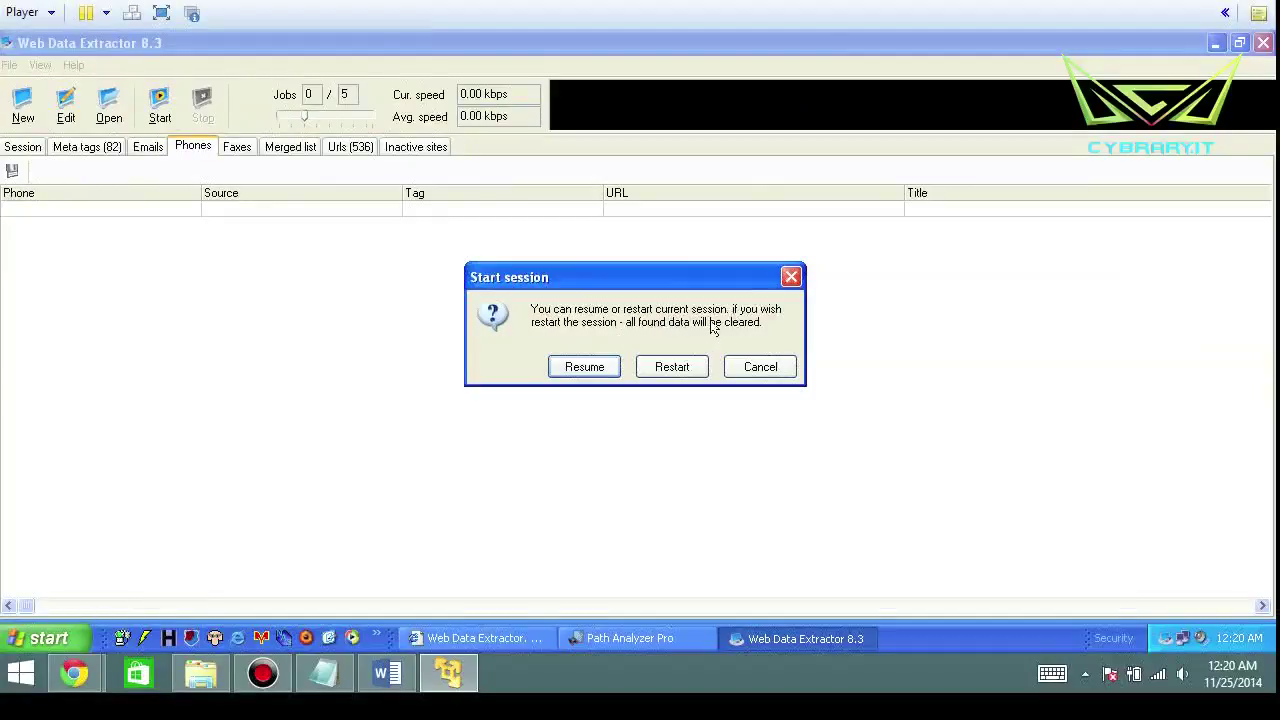
Resume the session without clearing data, dismiss the finished message, and check Meta tags and URLs
{"action": "left_click", "coordinate": [586, 370]}
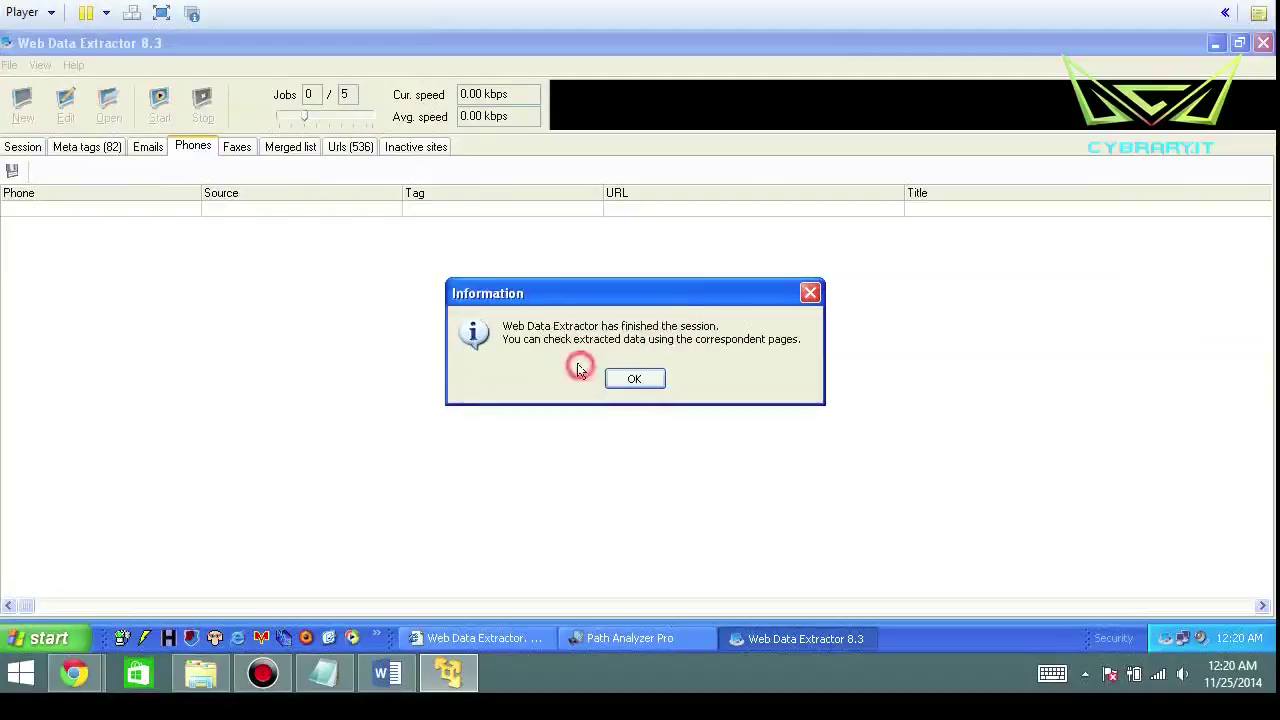
{"action": "left_click", "coordinate": [634, 380]}
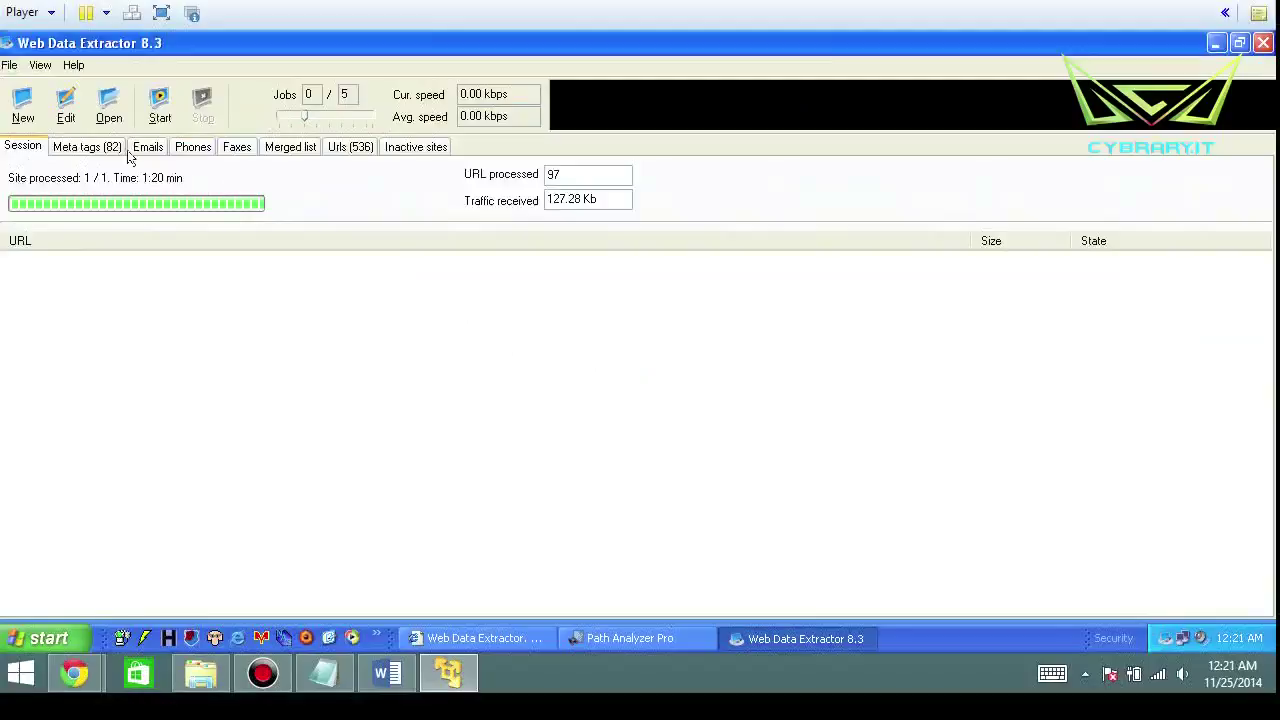
{"action": "left_click", "coordinate": [98, 150]}
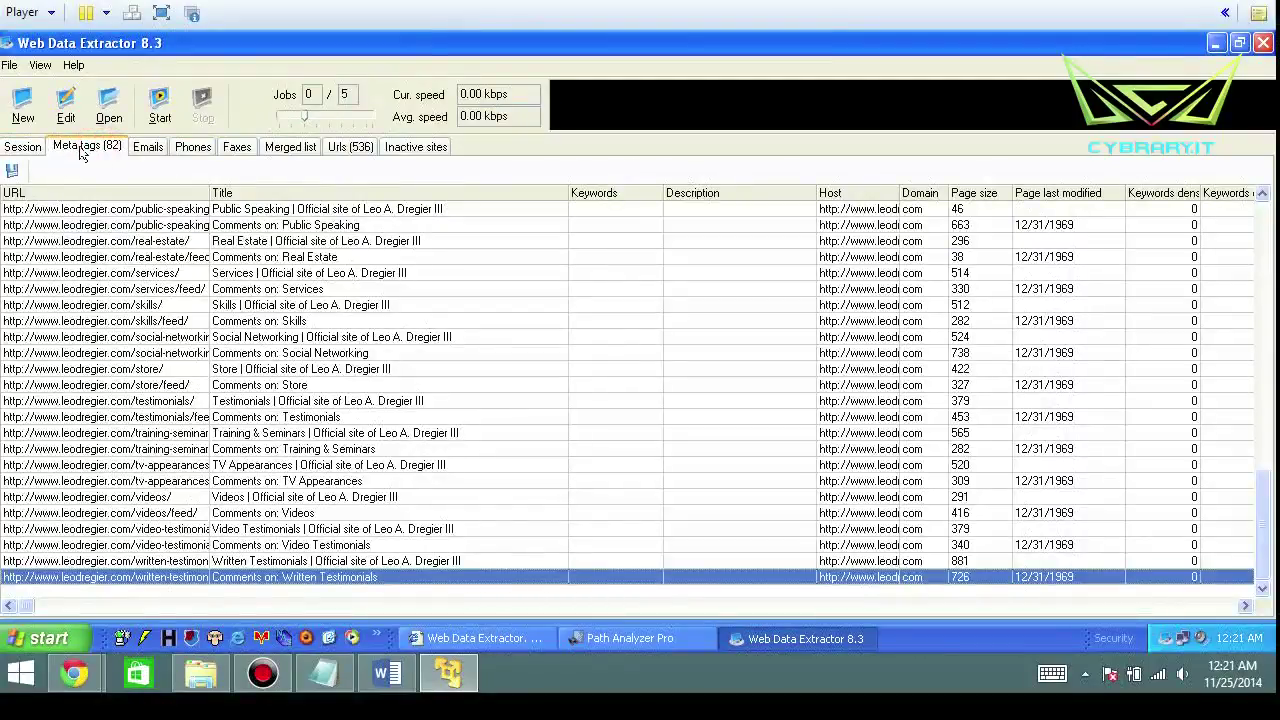
{"action": "left_click", "coordinate": [348, 147]}
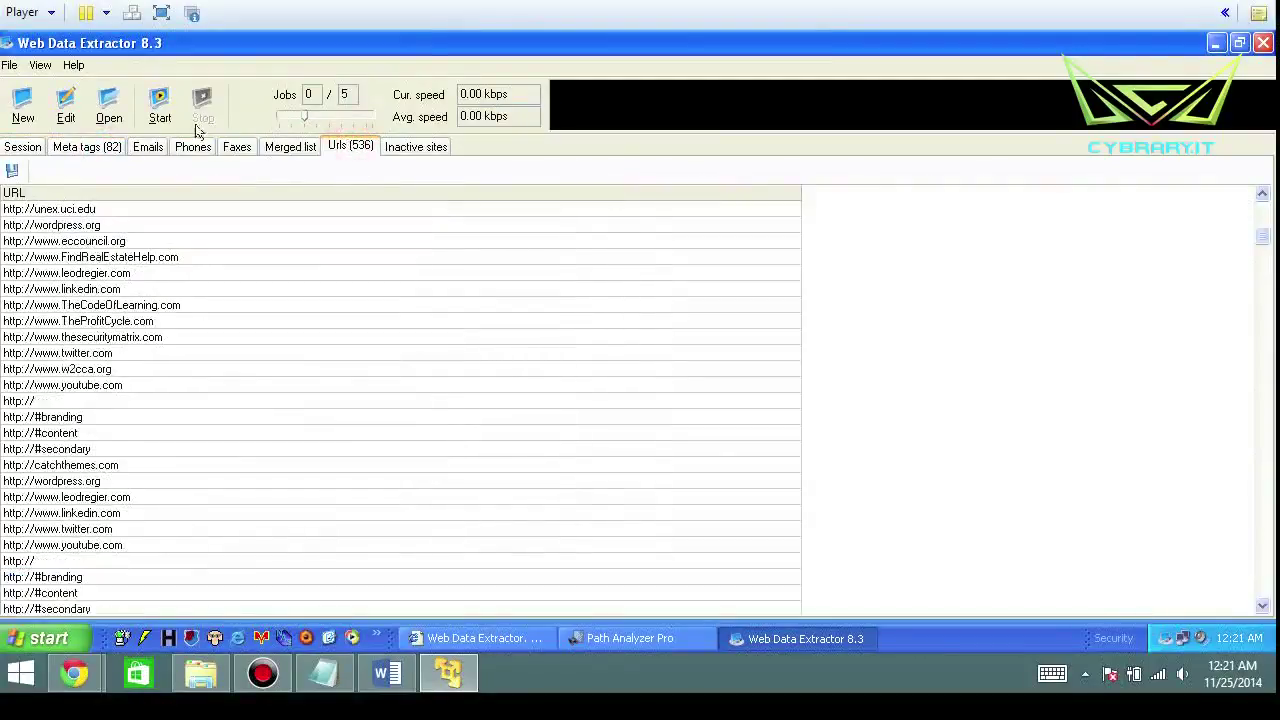
{"action": "left_click", "coordinate": [18, 146]}
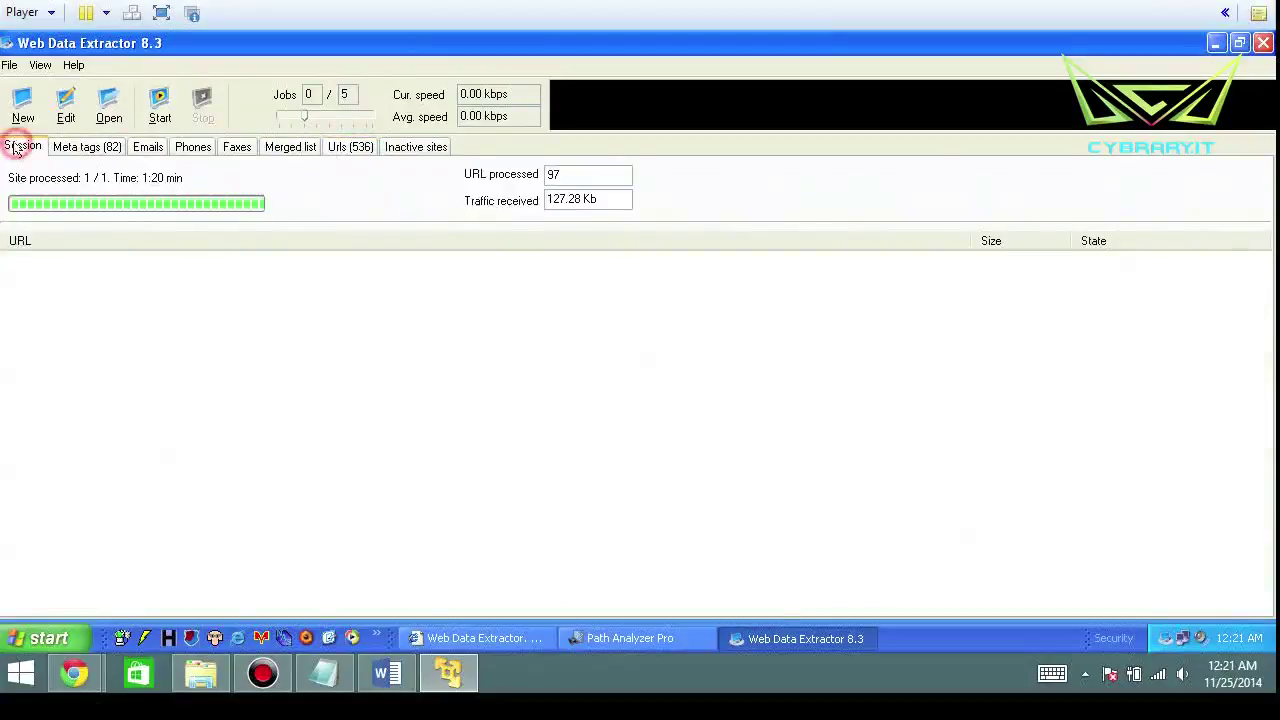
Review the Meta tags, Emails, Phones, Faxes and empty Merged list results in turn
{"action": "left_click", "coordinate": [86, 150]}
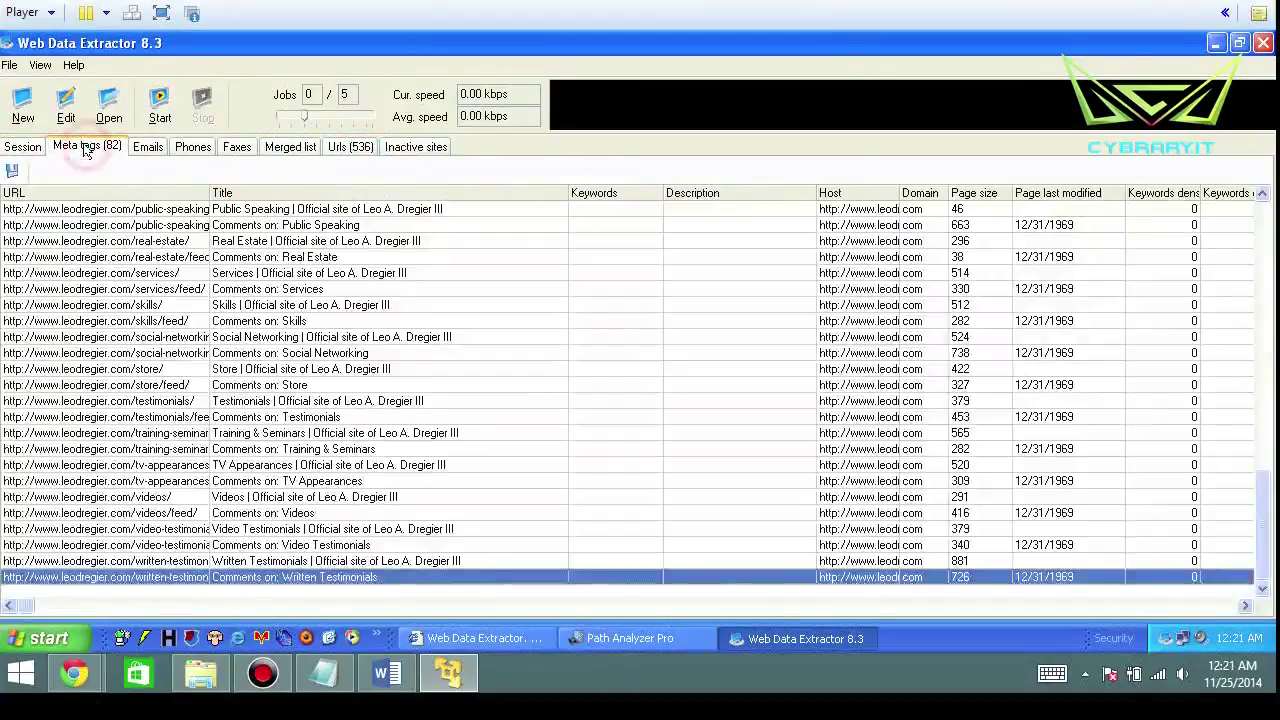
{"action": "left_click", "coordinate": [152, 150]}
{"action": "left_click", "coordinate": [191, 148]}
{"action": "left_click", "coordinate": [236, 148]}
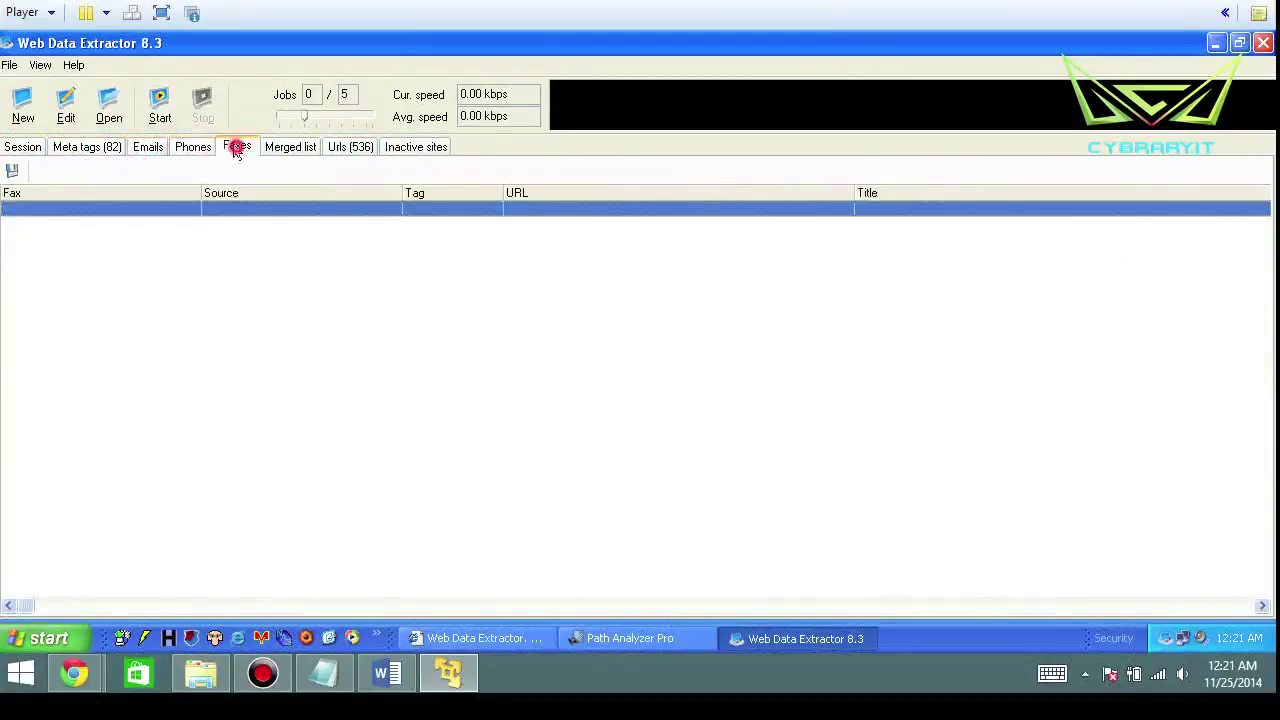
{"action": "left_click", "coordinate": [290, 148]}
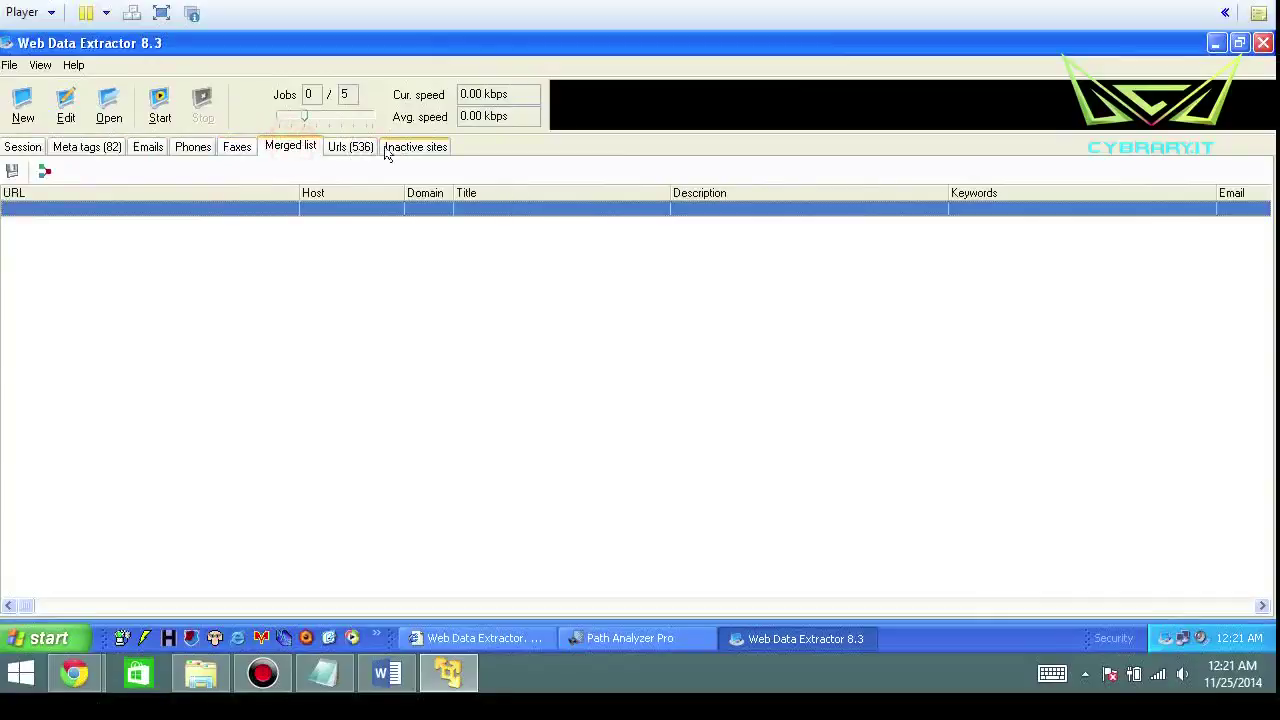
{"action": "left_click", "coordinate": [39, 66]}
{"action": "left_click", "coordinate": [56, 129]}
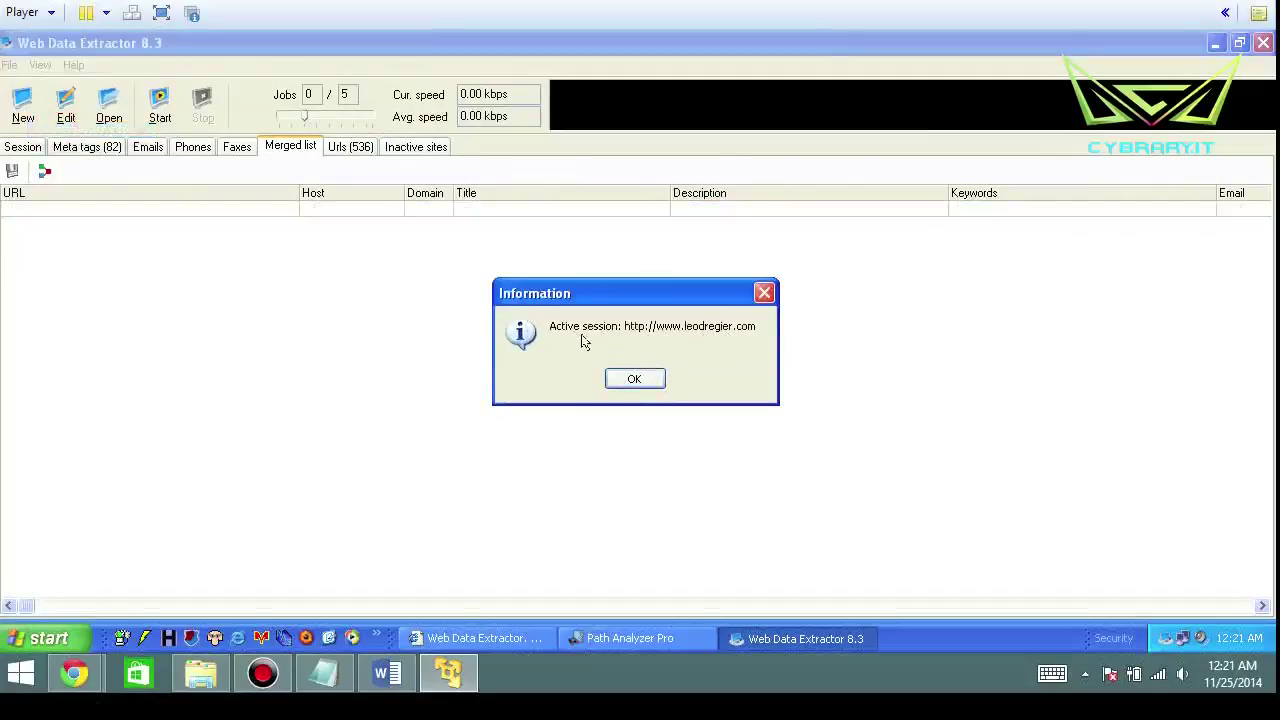
{"action": "left_click", "coordinate": [632, 381]}
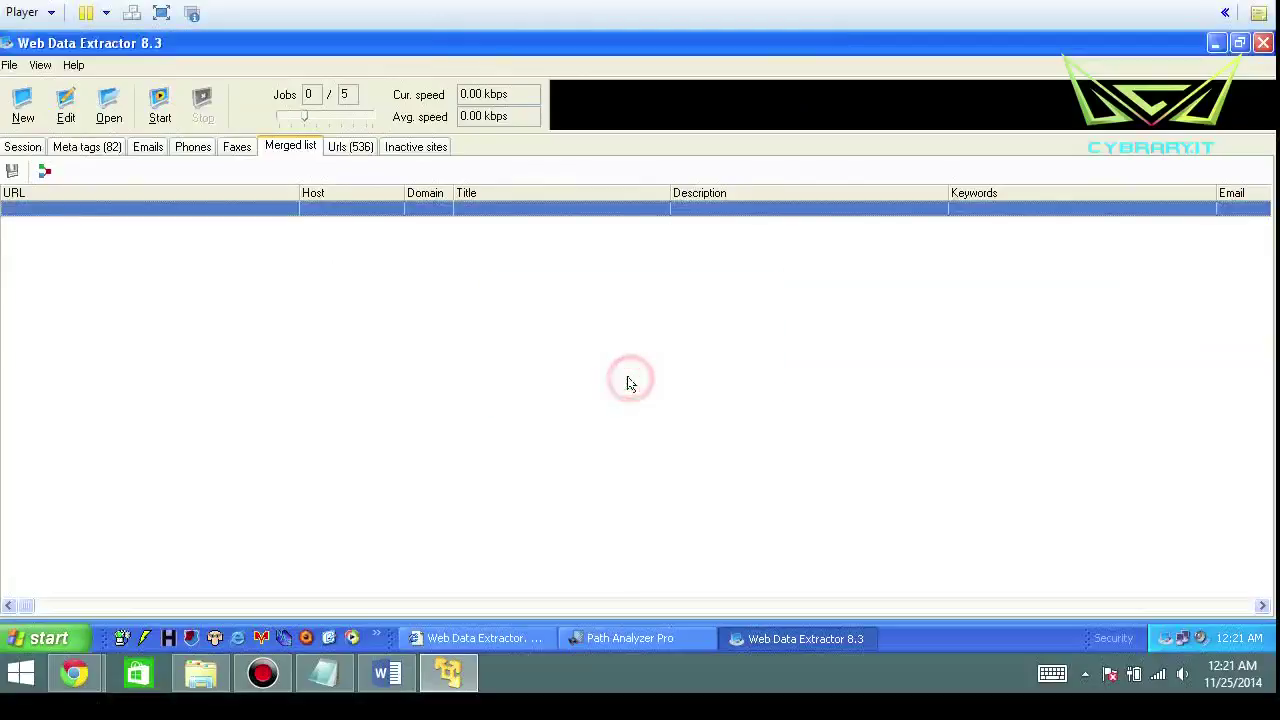
{"action": "left_click", "coordinate": [40, 65]}
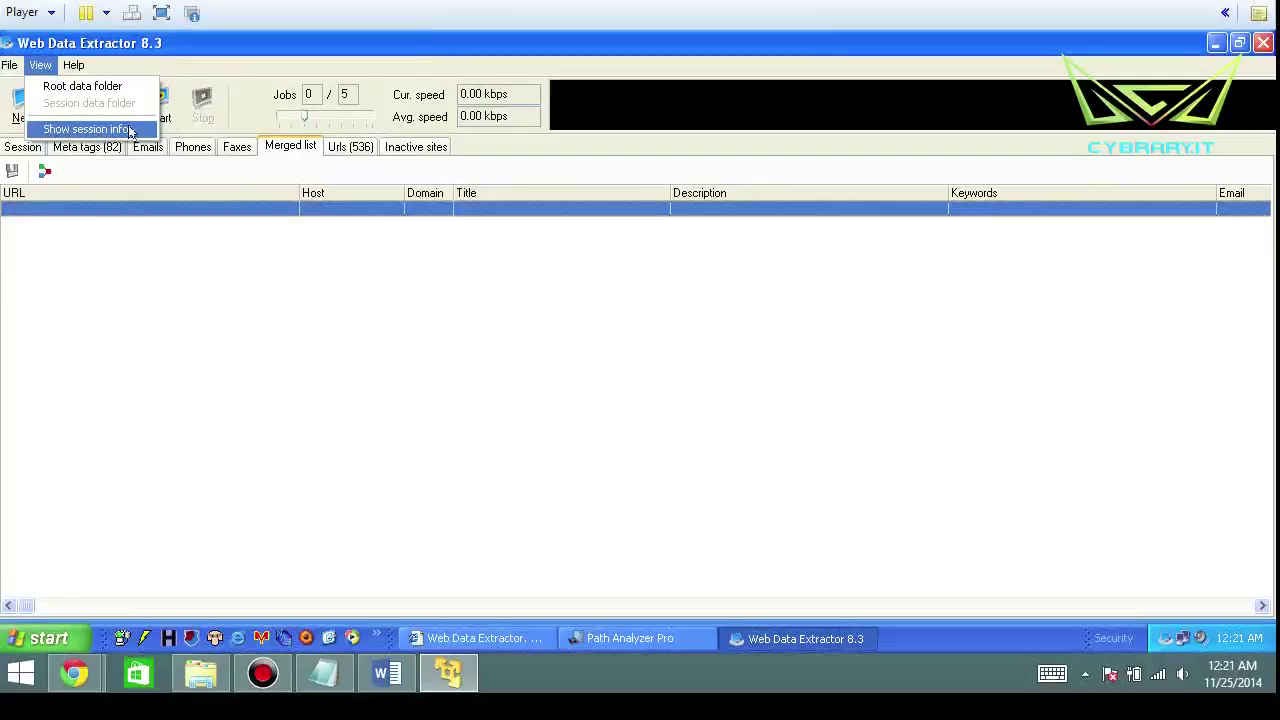
{"action": "left_click", "coordinate": [68, 94]}
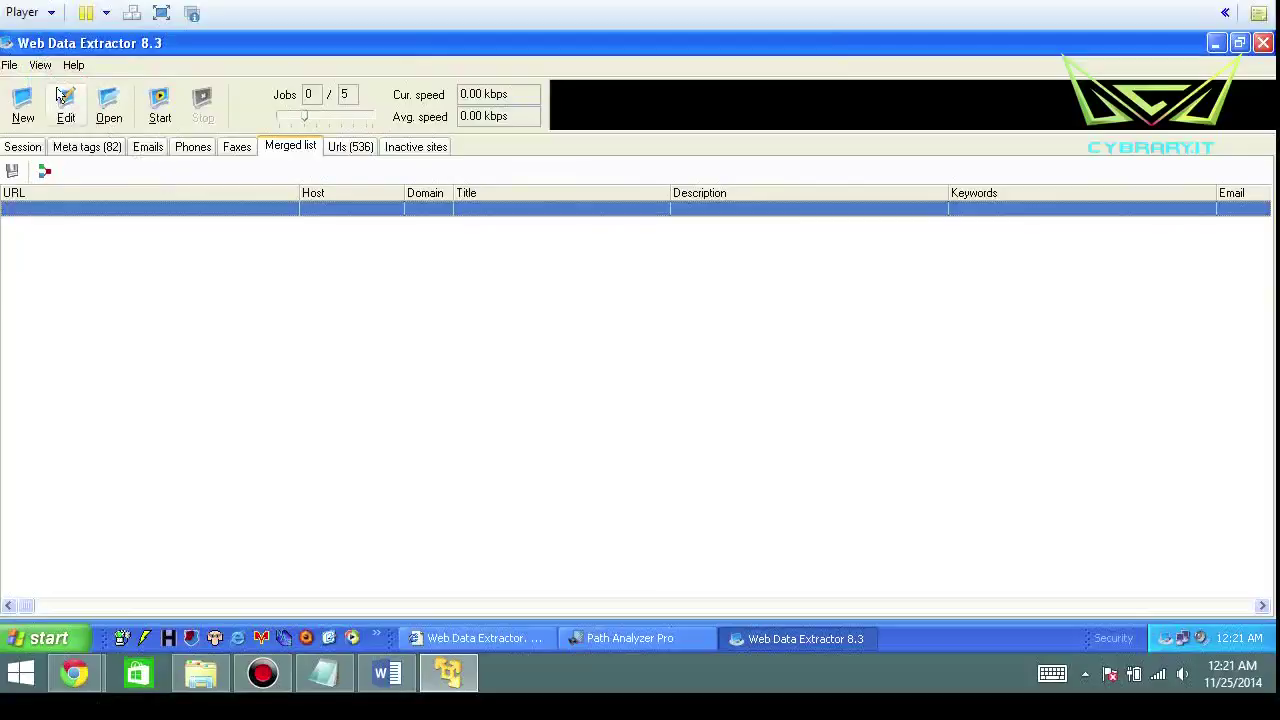
Edit the current session via File > Edit session, agreeing to clear the result set
{"action": "left_click", "coordinate": [9, 65]}
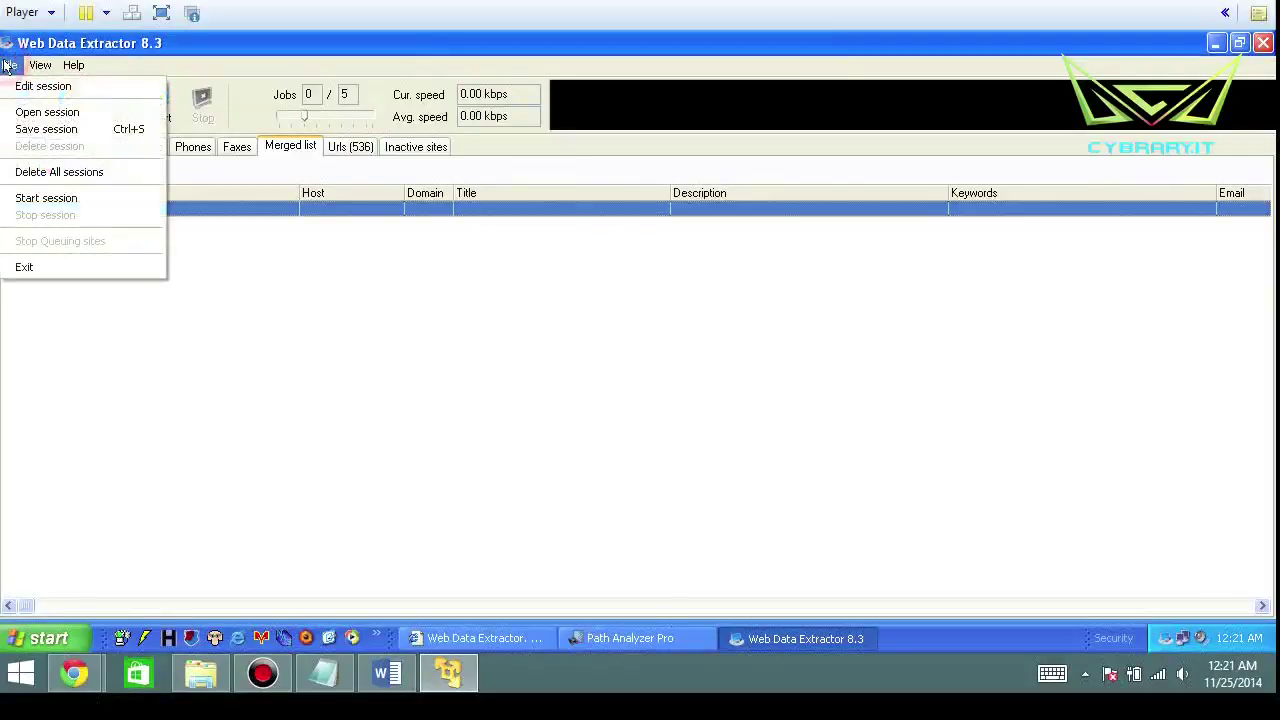
{"action": "left_click", "coordinate": [44, 87]}
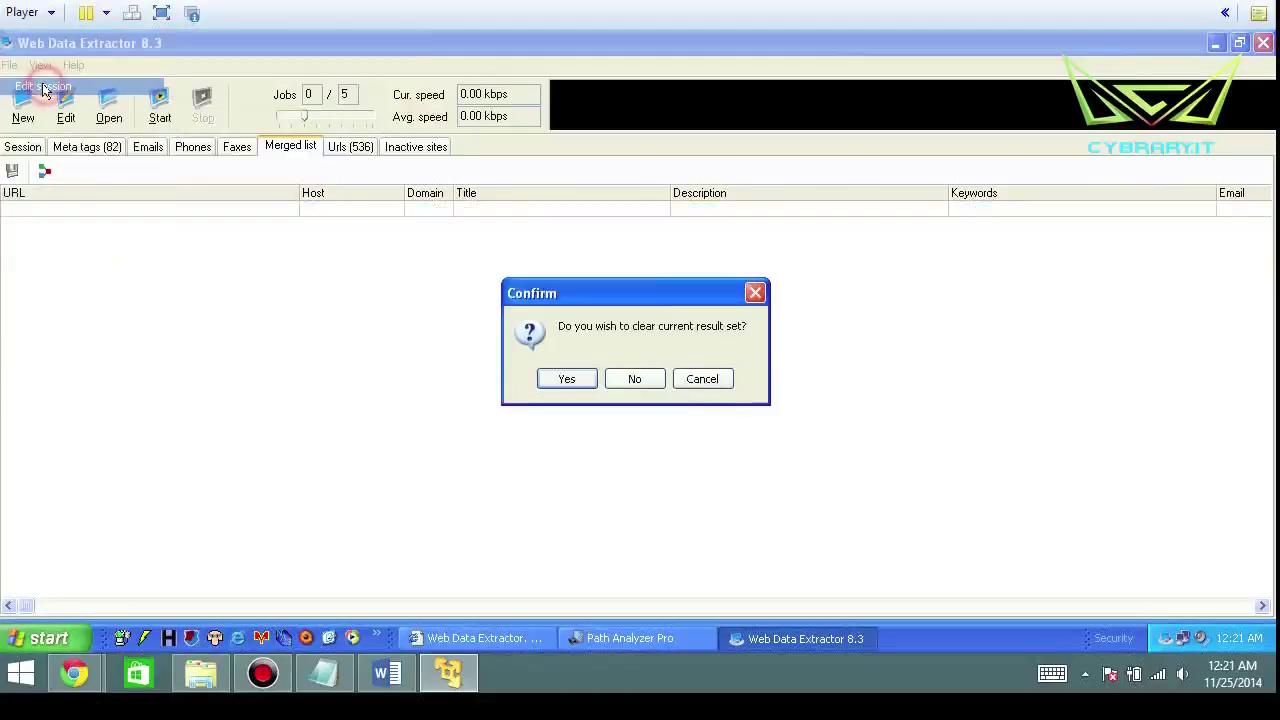
{"action": "left_click", "coordinate": [566, 381]}
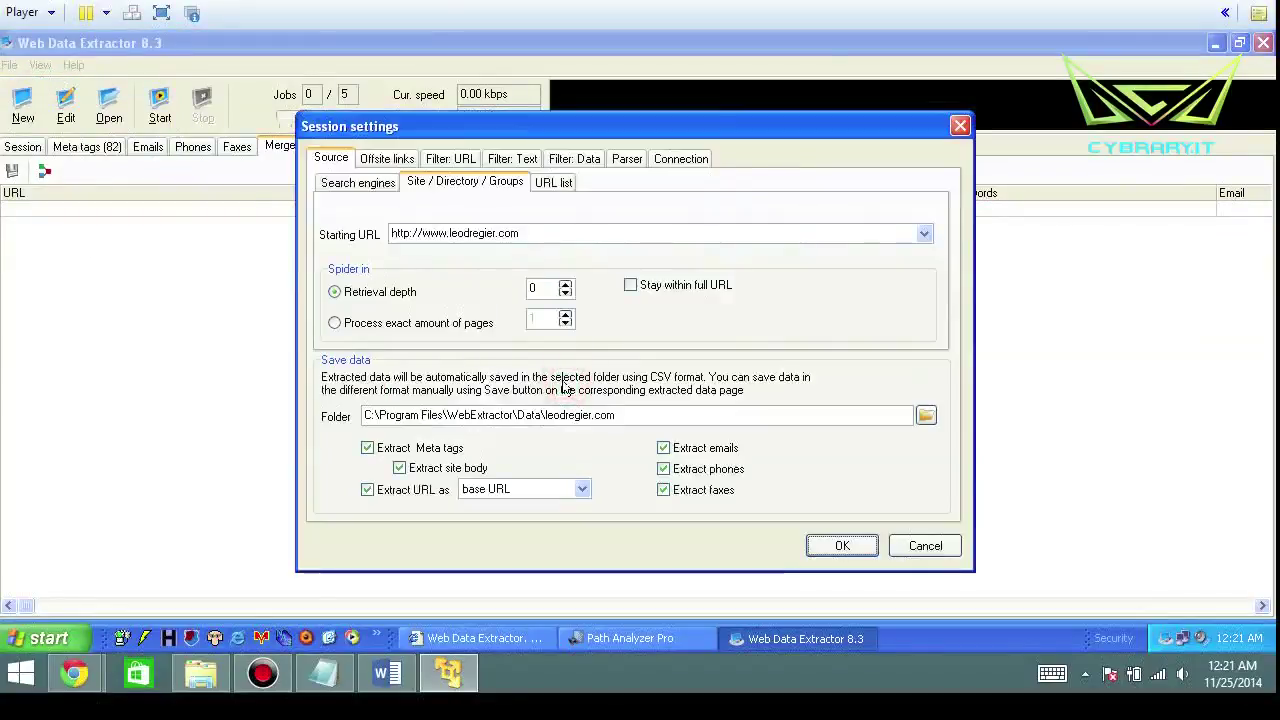
Browse the Search engines list, Site / Directory / Groups and URL list source options without changes
{"action": "left_click", "coordinate": [358, 184]}
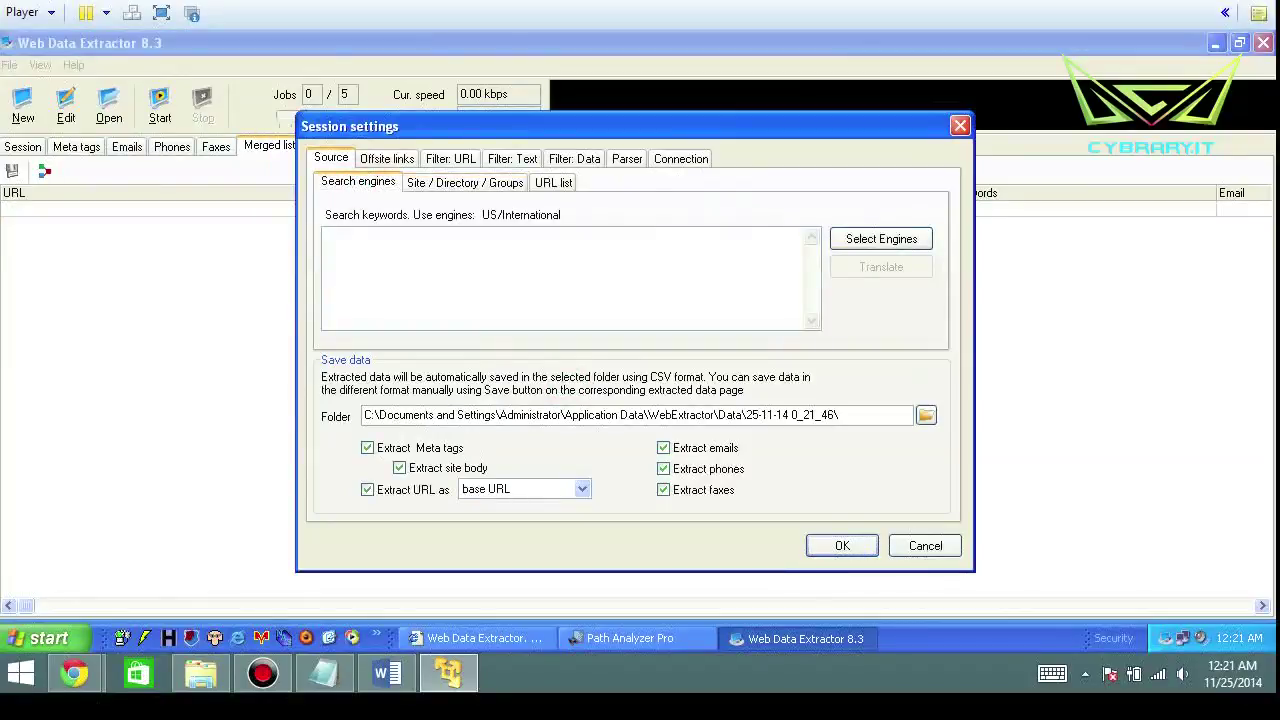
{"action": "left_click", "coordinate": [870, 245]}
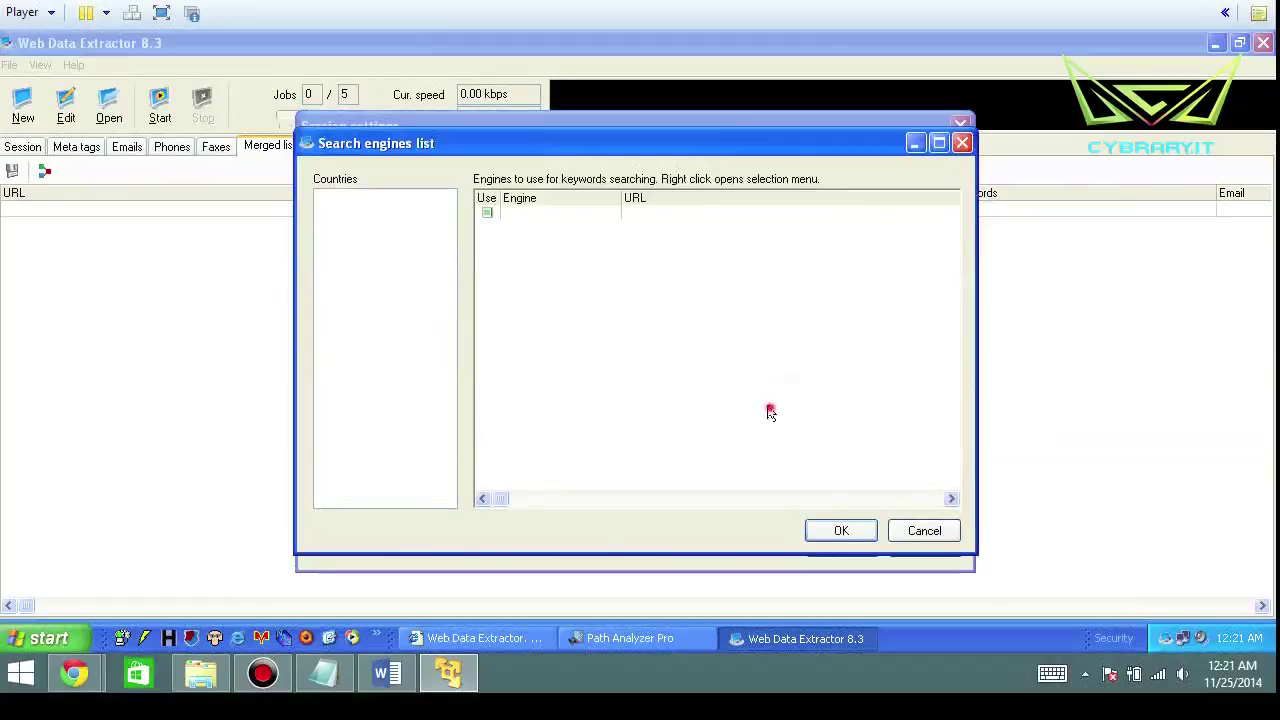
{"action": "left_click", "coordinate": [933, 540]}
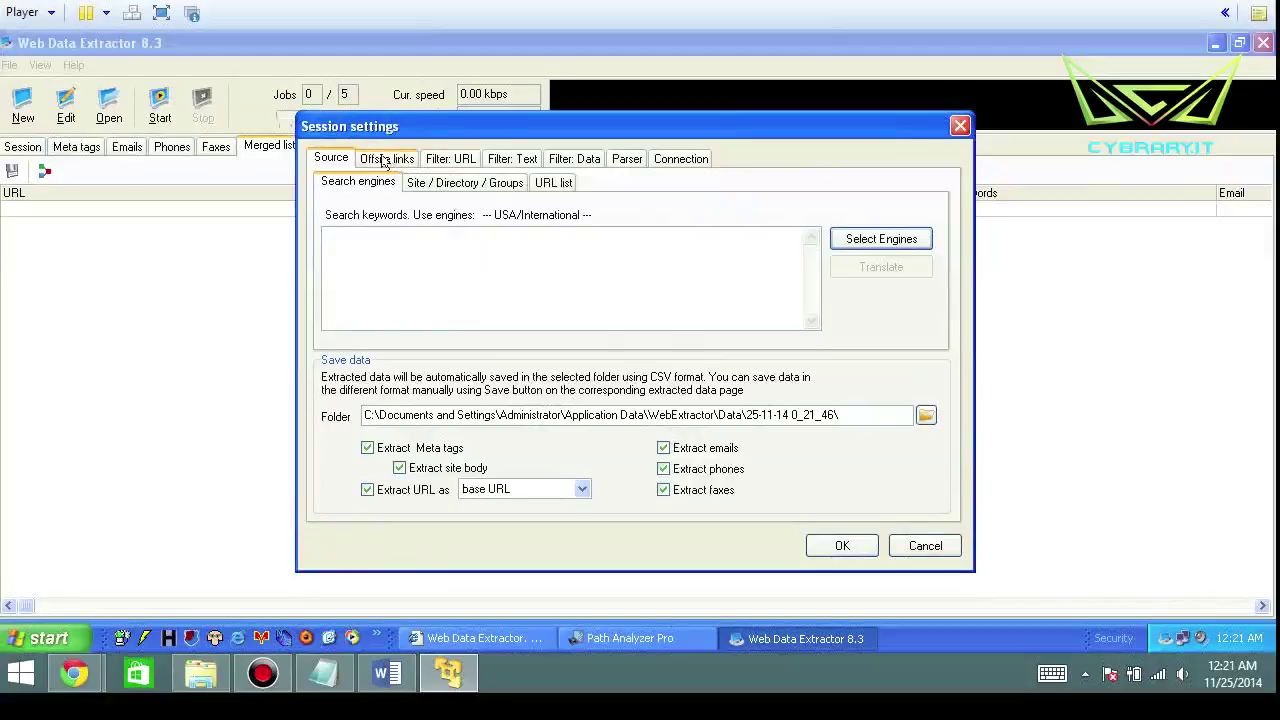
{"action": "left_click", "coordinate": [485, 189]}
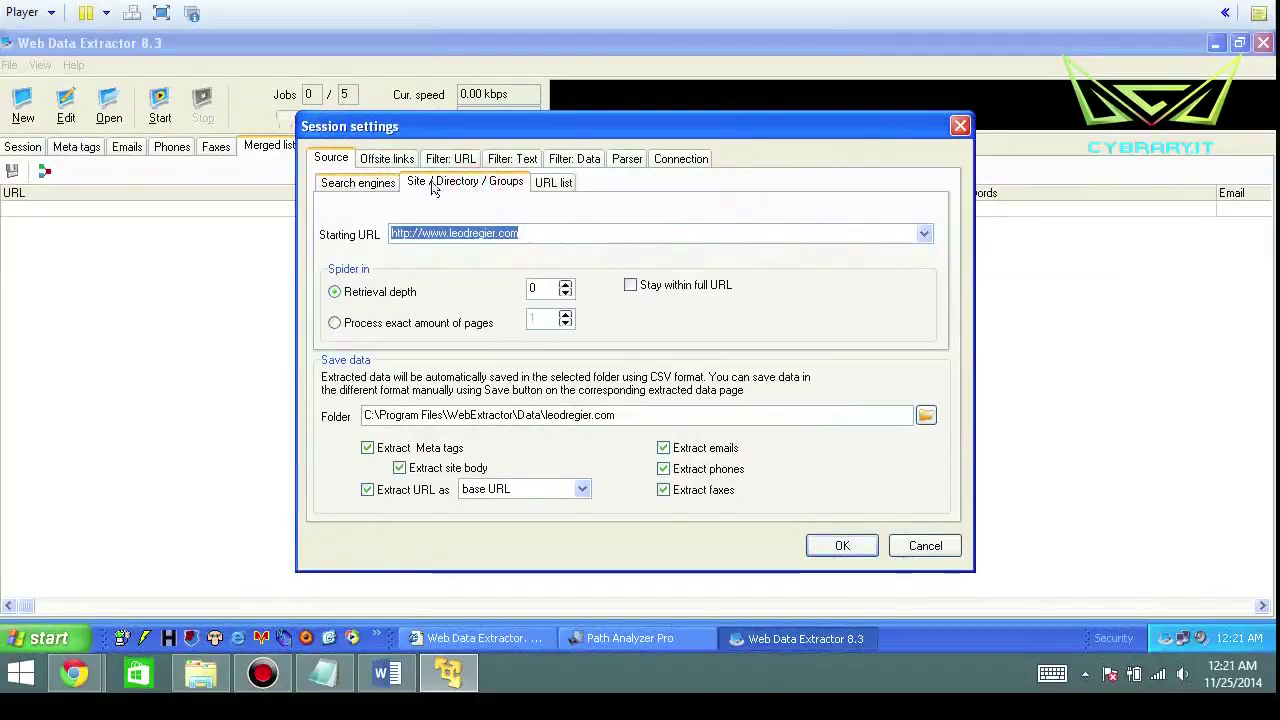
{"action": "left_click", "coordinate": [556, 182]}
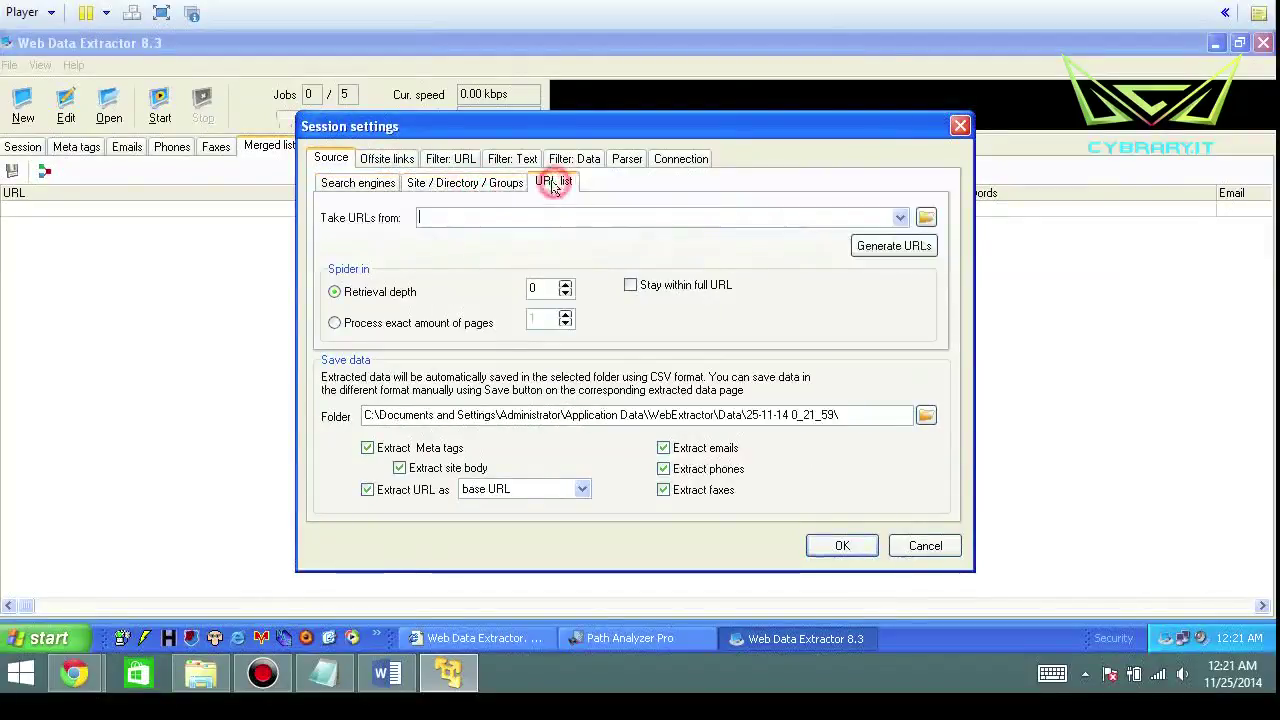
{"action": "left_click", "coordinate": [341, 187]}
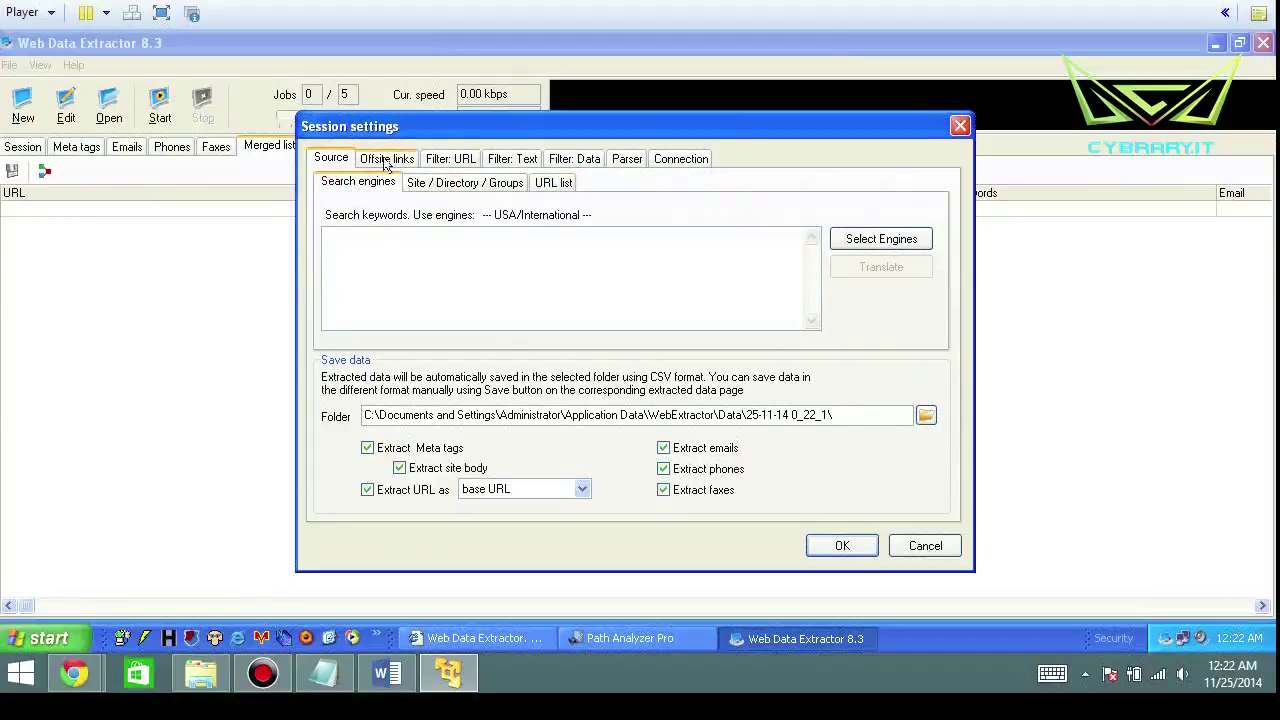
{"action": "left_click", "coordinate": [386, 162]}
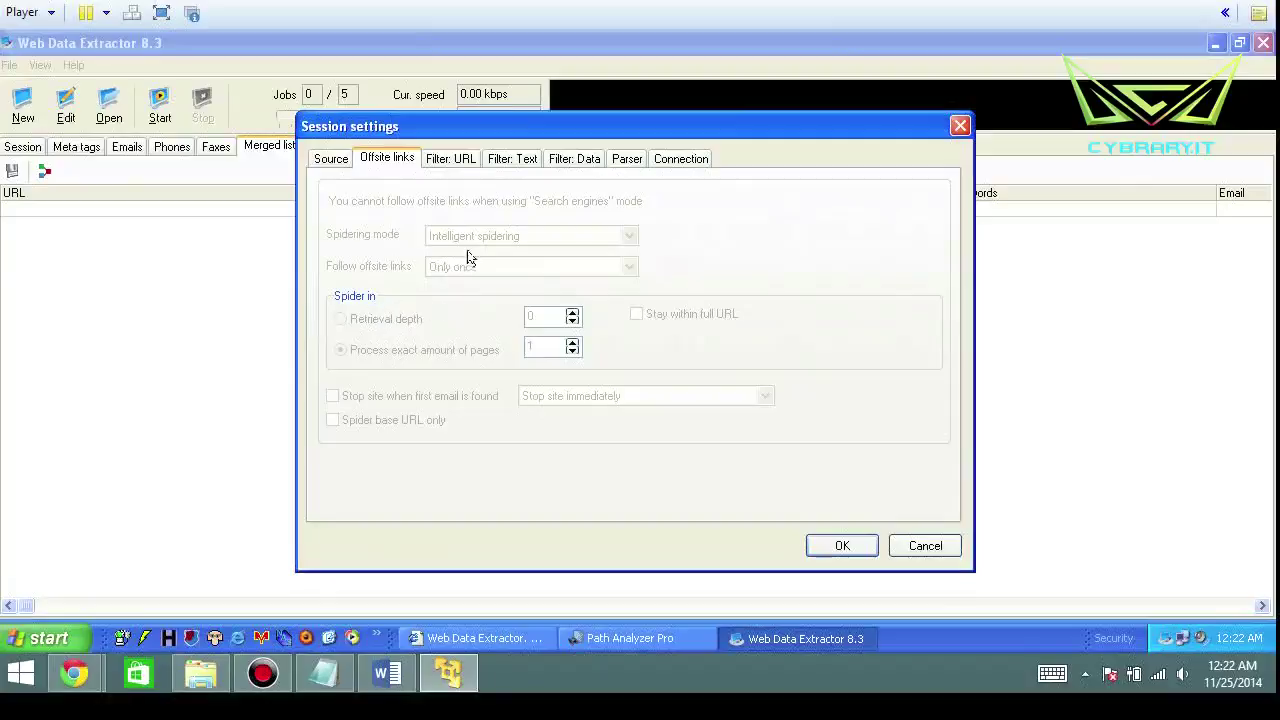
Look over the Filter: URL keyword lists and root domains, then the Filter: Text page
{"action": "left_click", "coordinate": [462, 162]}
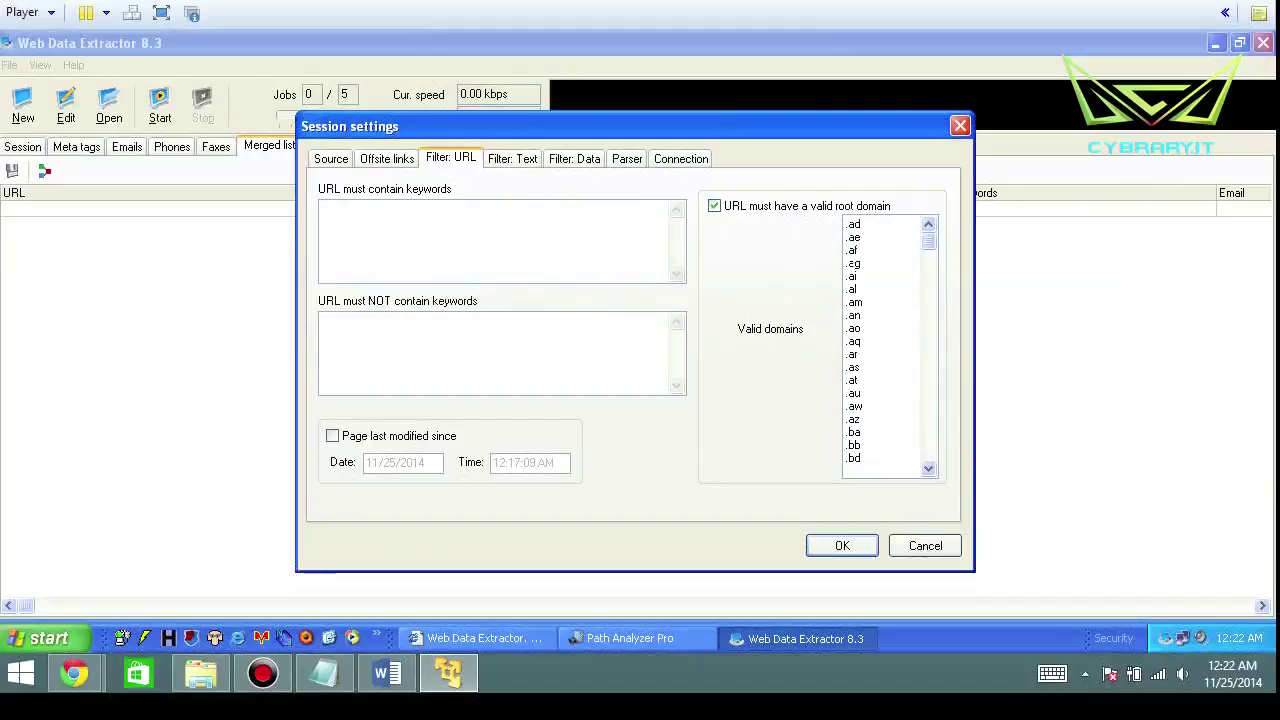
{"action": "left_click", "coordinate": [511, 160]}
Step through the Filter: Text, Filter: Data, Parser and Connection pages of session settings
{"action": "left_click", "coordinate": [386, 255]}
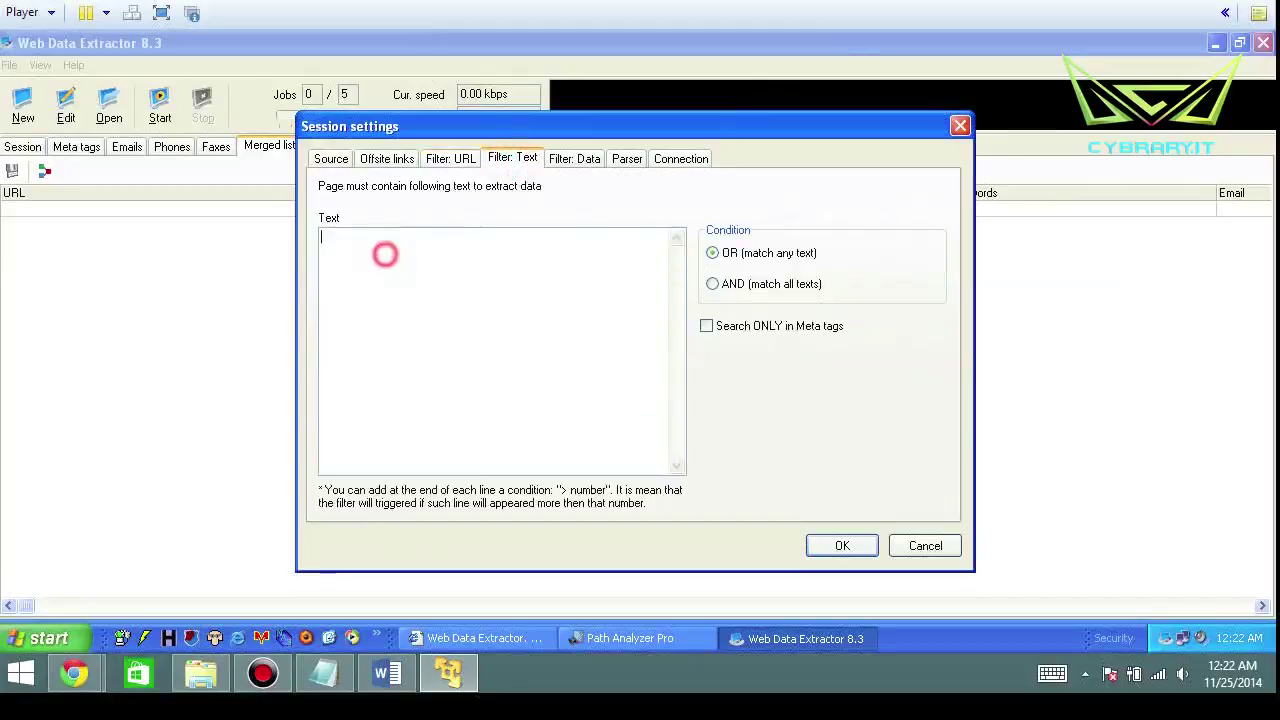
{"action": "left_click", "coordinate": [568, 166]}
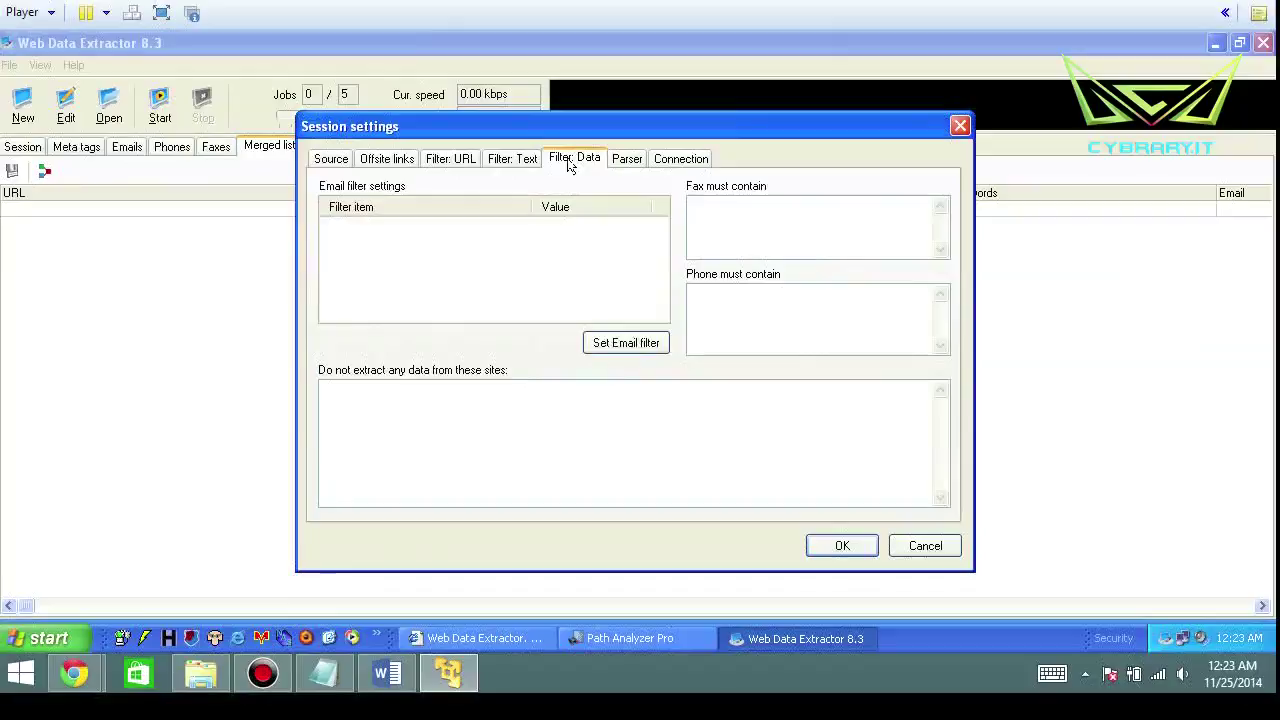
{"action": "left_click", "coordinate": [627, 163]}
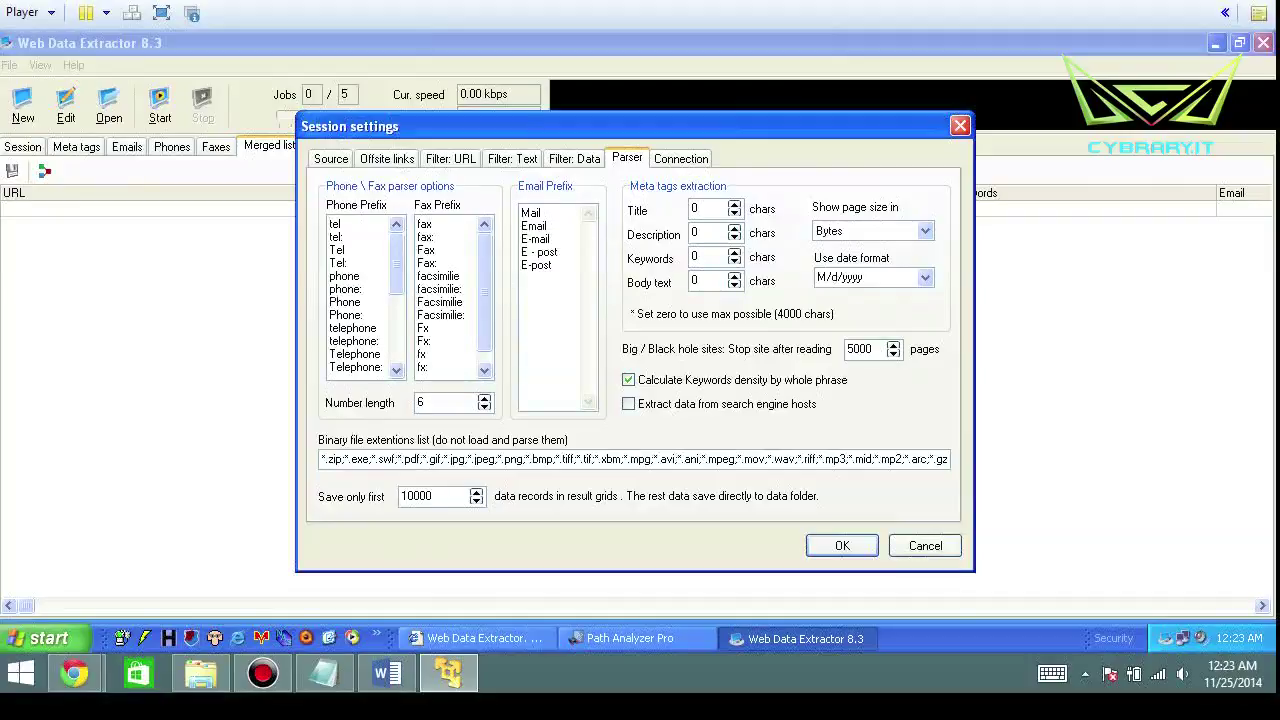
{"action": "left_click", "coordinate": [687, 160]}
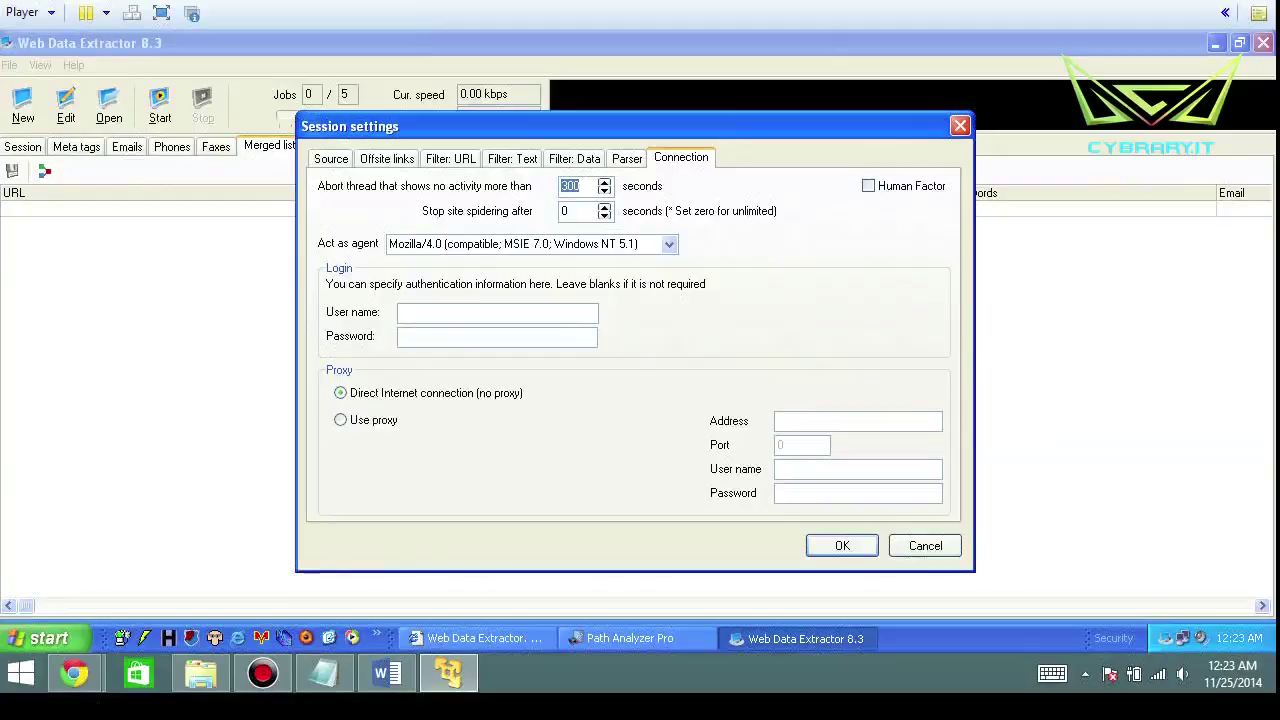
Leave the 300-second inactivity timeout unchanged and cancel out of Session settings
{"action": "left_click", "coordinate": [575, 186]}
{"action": "left_click", "coordinate": [923, 545]}
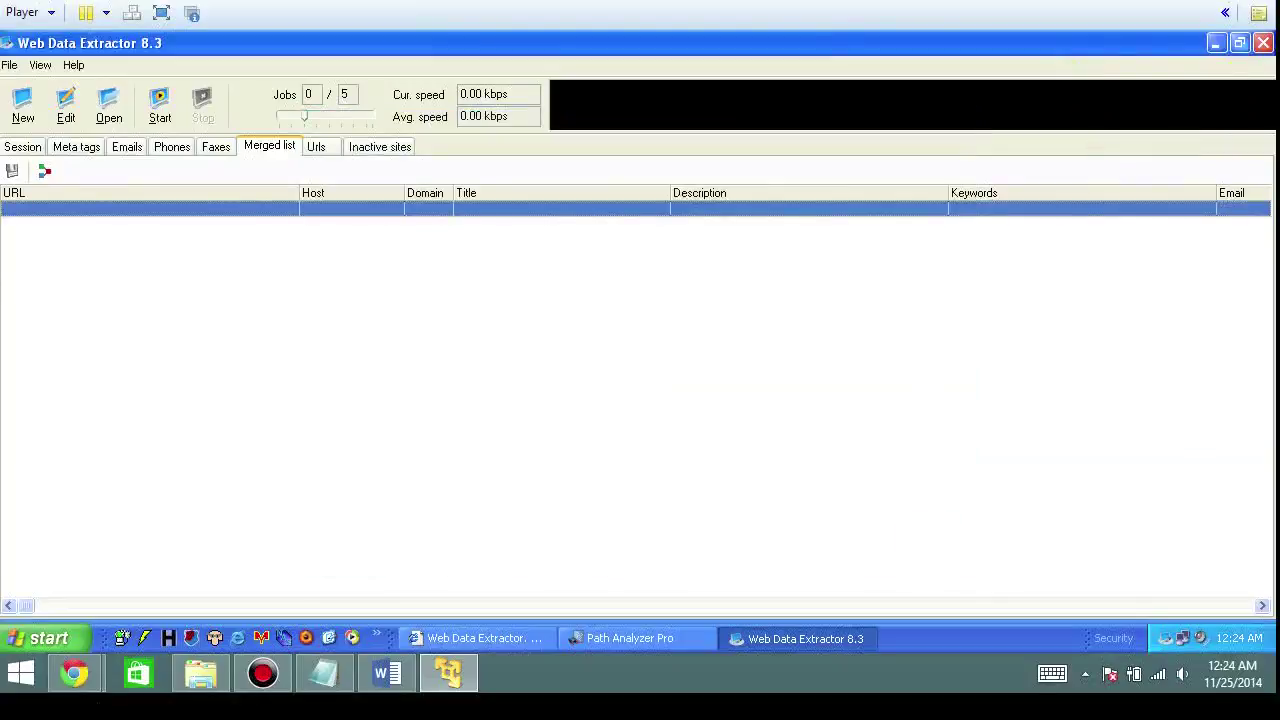
Exit the full-screen virtual machine view back to the Windows desktop
{"action": "left_click", "coordinate": [1258, 13]}
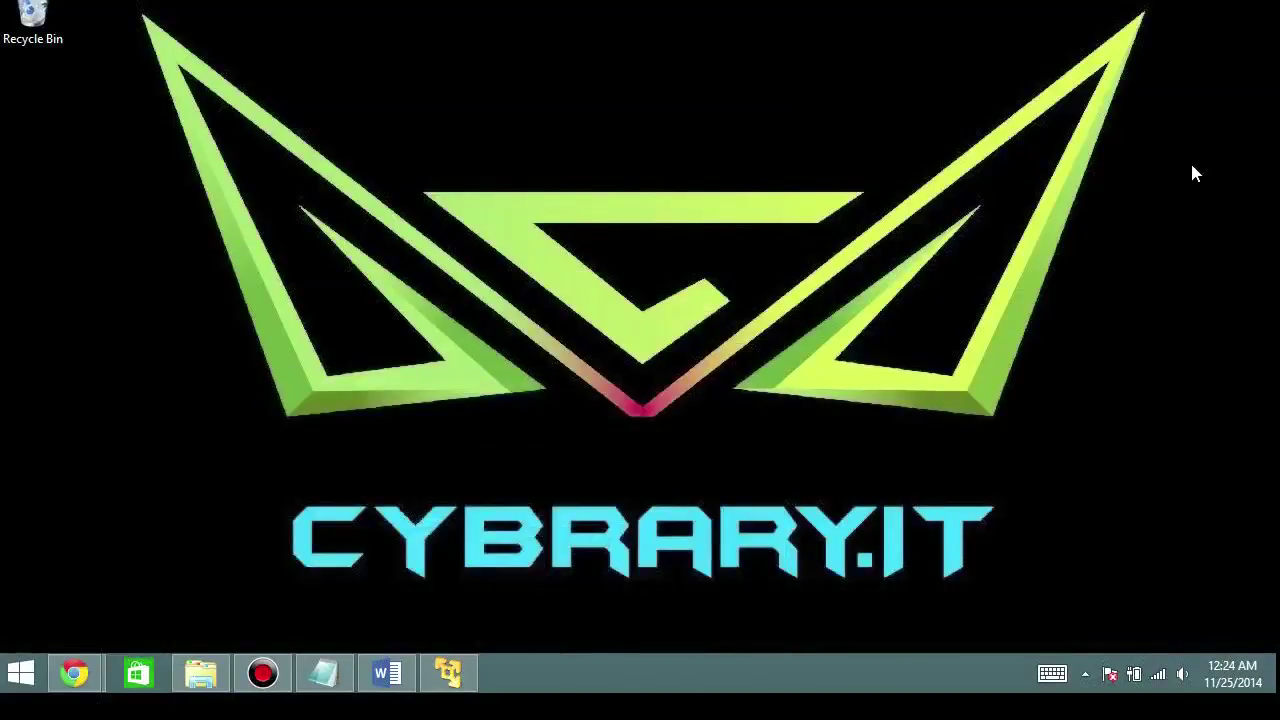